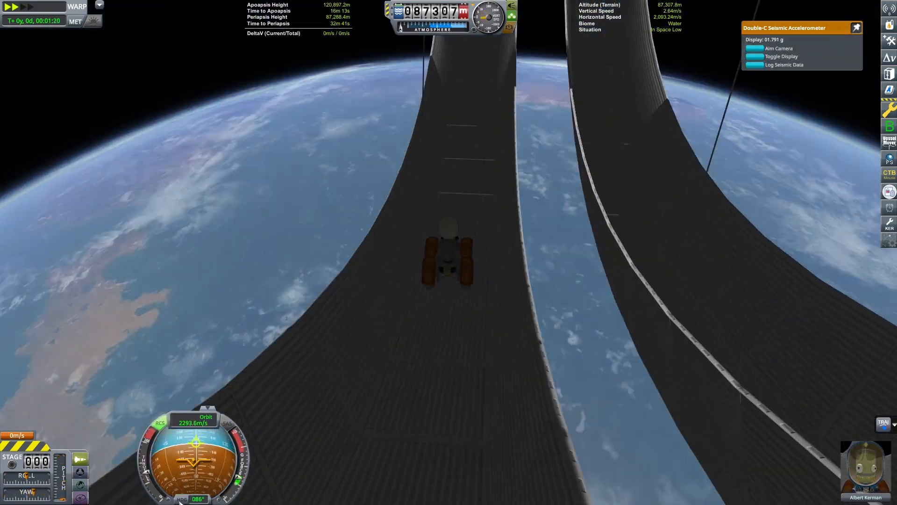
Step: Orbit the flight camera around the twin-ring station before leaving for the VAB
left_click_drag(294, 404, 583, 416)
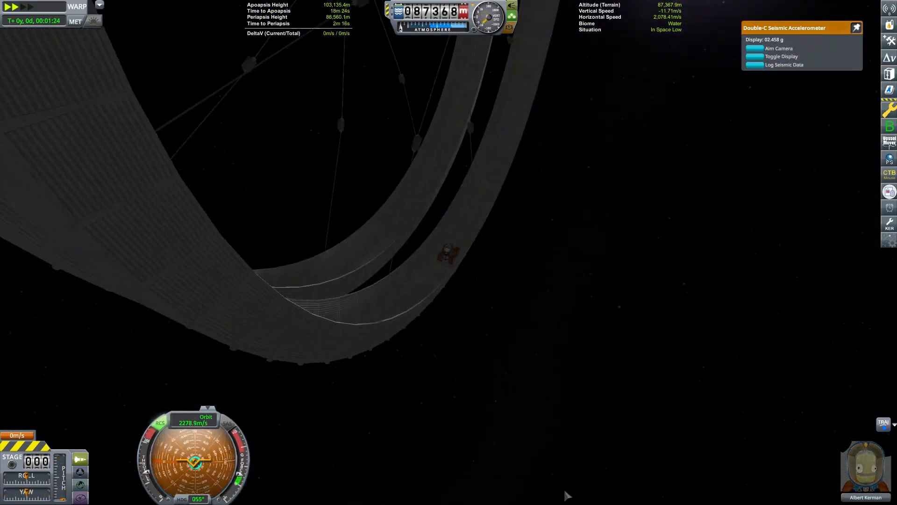
mouse_move(566, 495)
left_mouse_down()
mouse_move(383, 480)
mouse_move(474, 433)
mouse_move(318, 467)
left_mouse_up()
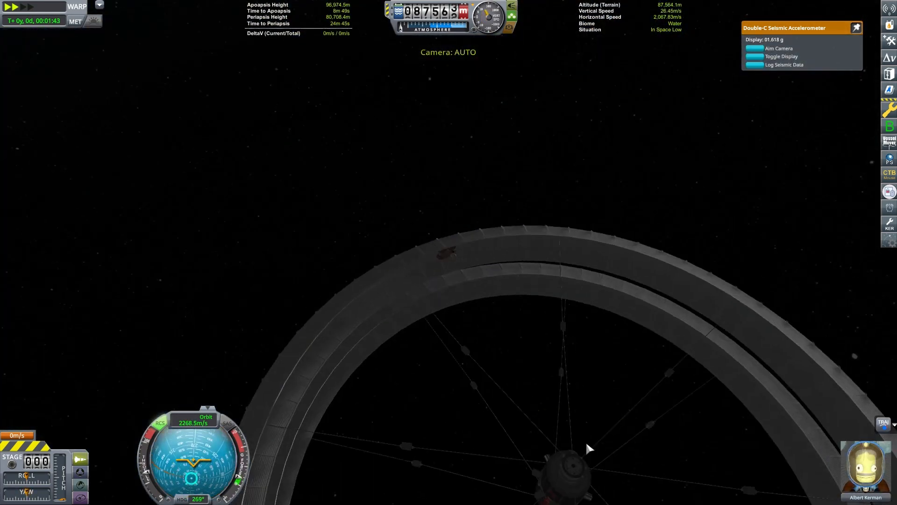
mouse_move(589, 449)
left_mouse_down()
mouse_move(348, 260)
mouse_move(421, 417)
left_mouse_up()
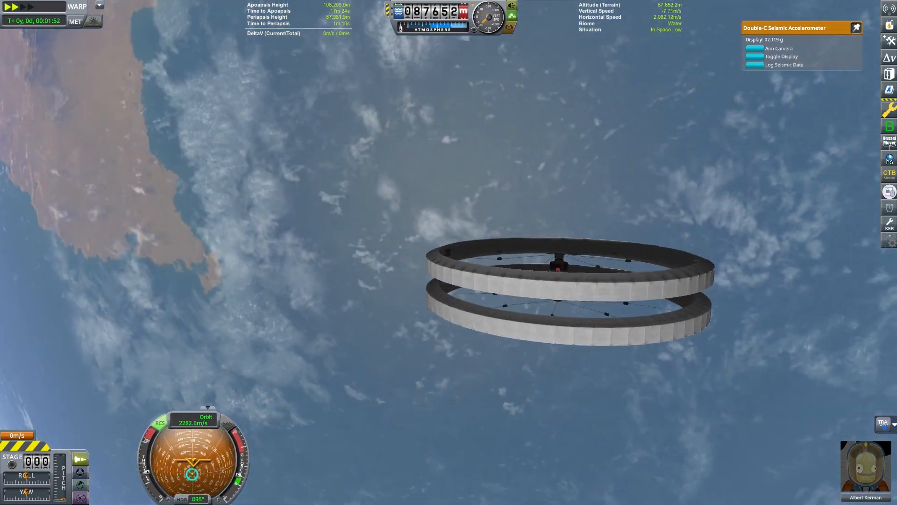
scroll(448, 281, "up", 5)
left_click_drag(448, 281, 540, 489)
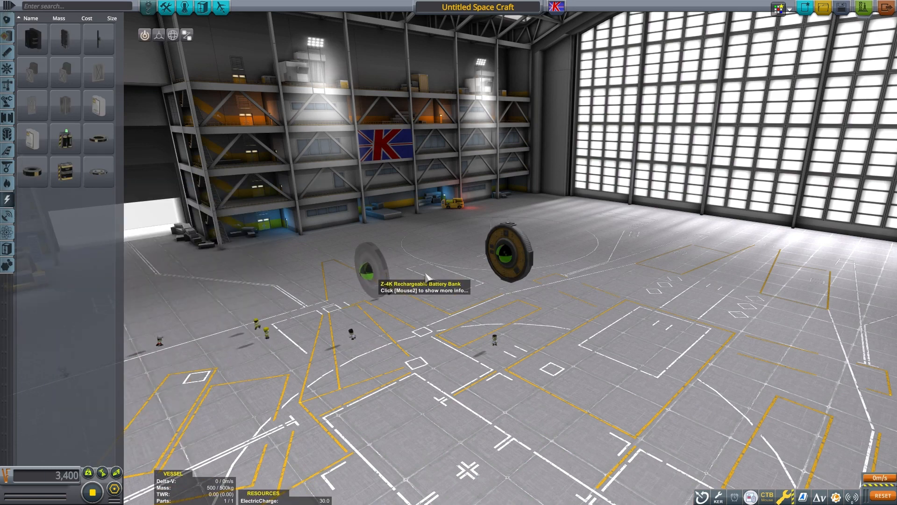
Step: Attach a Large Holding Tank to the hub and mount RTGs radially around it
left_click(7, 134)
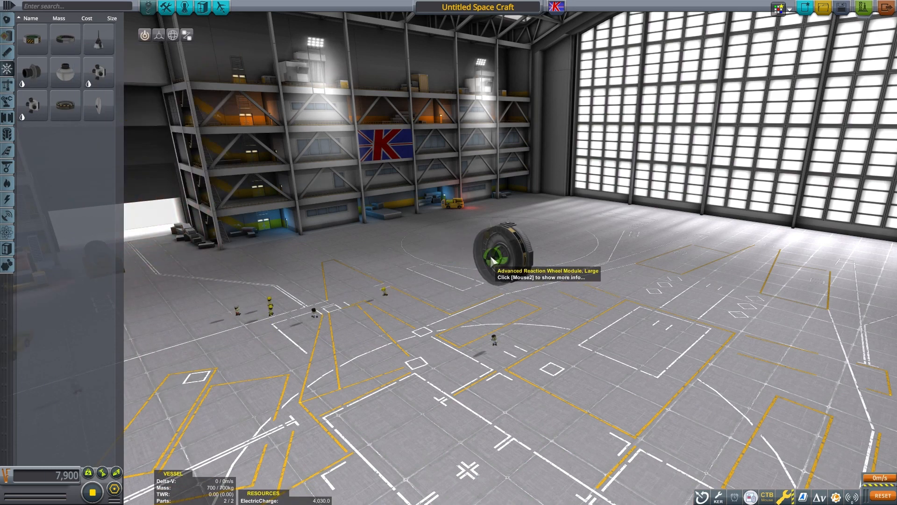
left_click(7, 52)
left_click(32, 38)
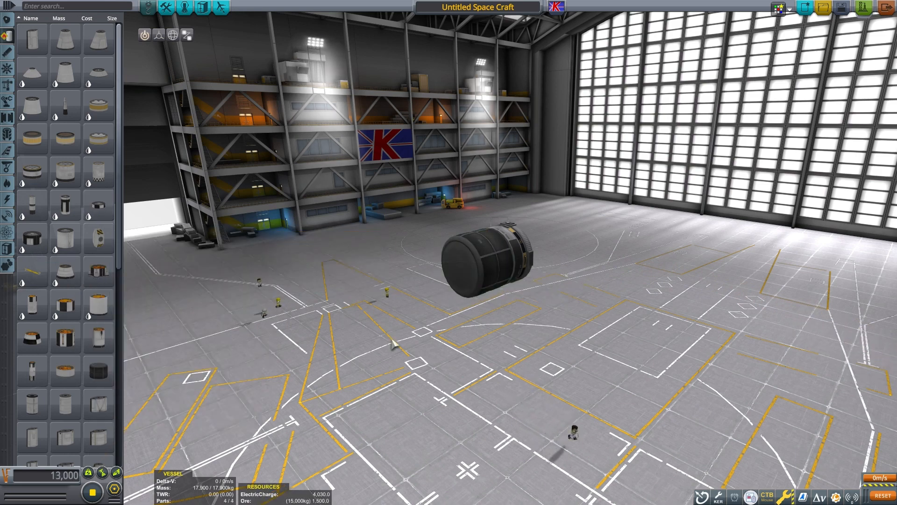
left_click(8, 198)
left_click(31, 172)
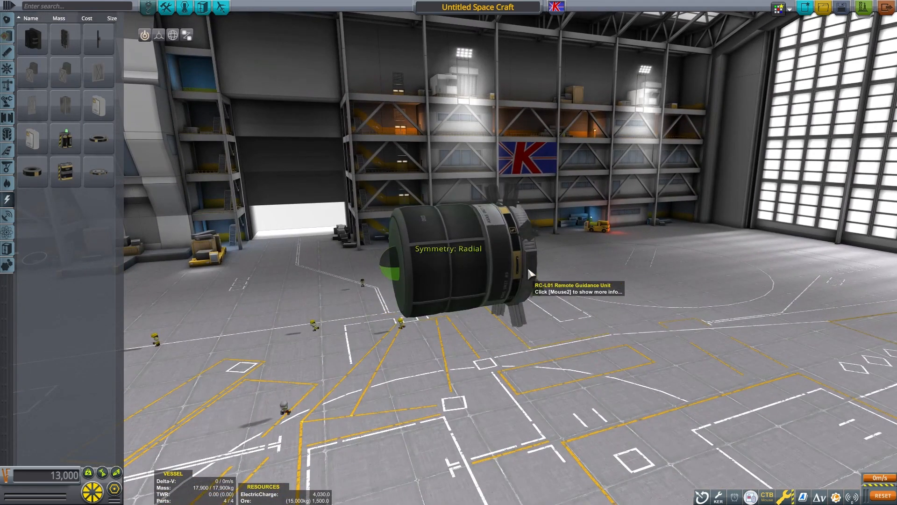
scroll(167, 274, "down", 3)
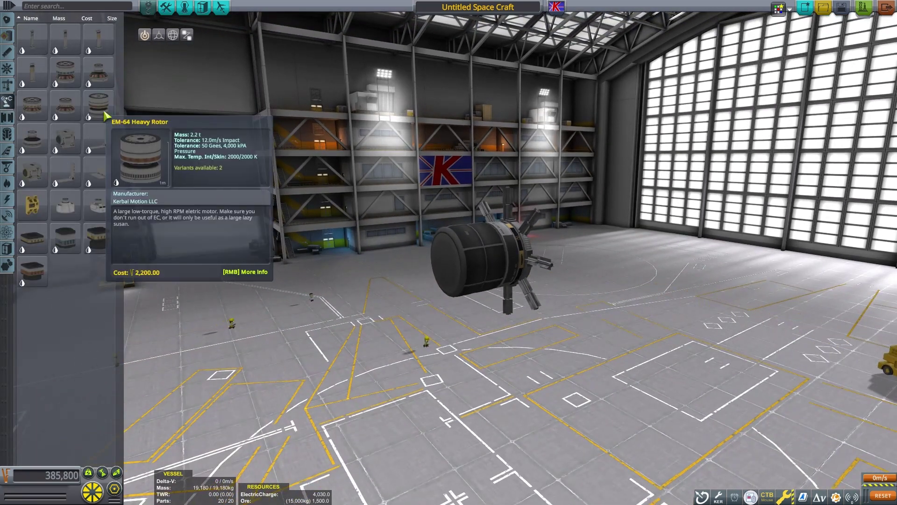
Step: Fit an EM-64 Heavy Rotor to the tank's end and review its settings
left_click(65, 236)
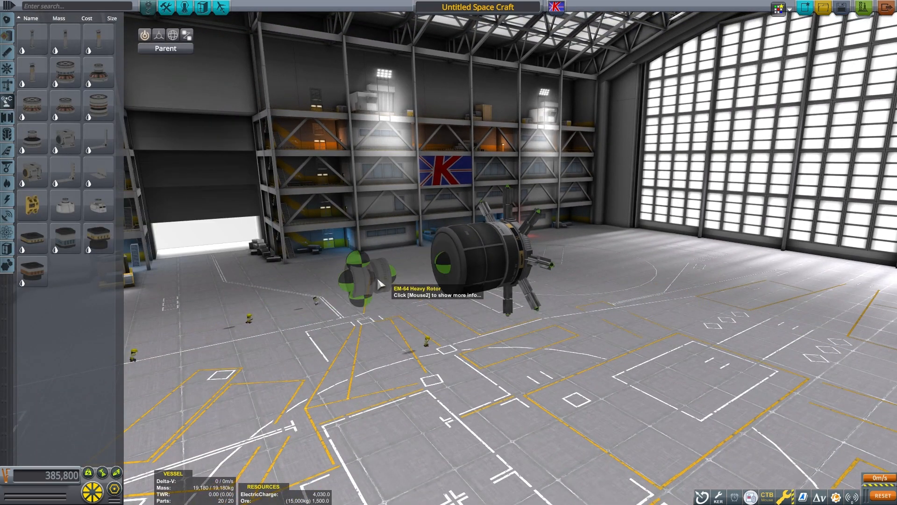
left_click(443, 270)
right_click(444, 271)
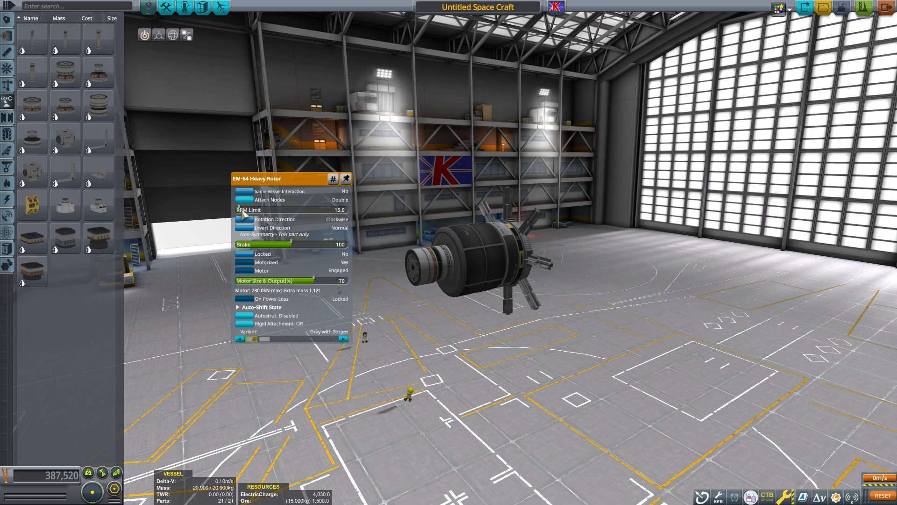
right_click(197, 396)
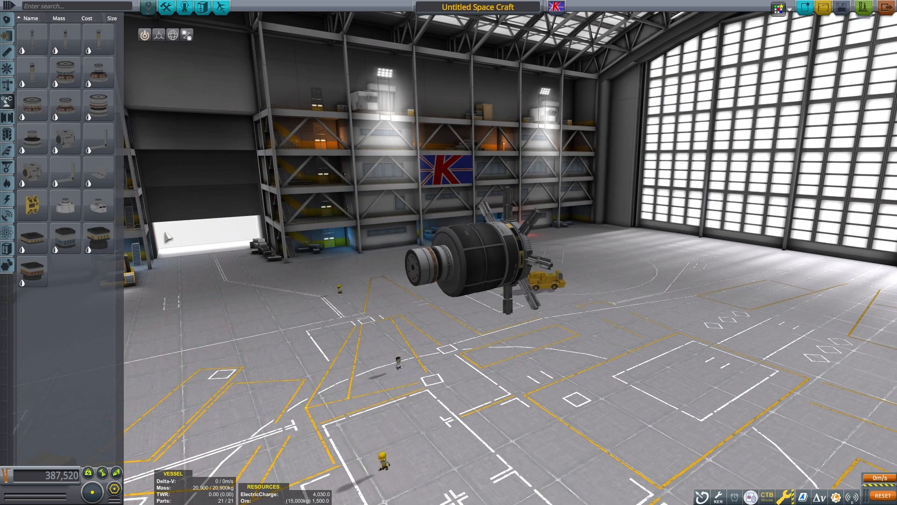
Step: Mount a radial set of cubic octagonal struts around the hub
left_click(8, 119)
left_click(76, 39)
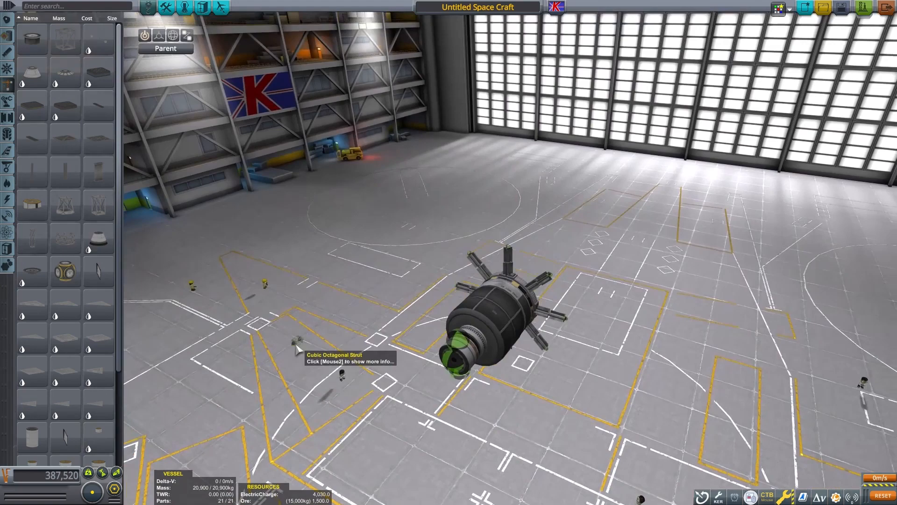
left_click(434, 309)
scroll(435, 309, "up", 3)
left_click(422, 300)
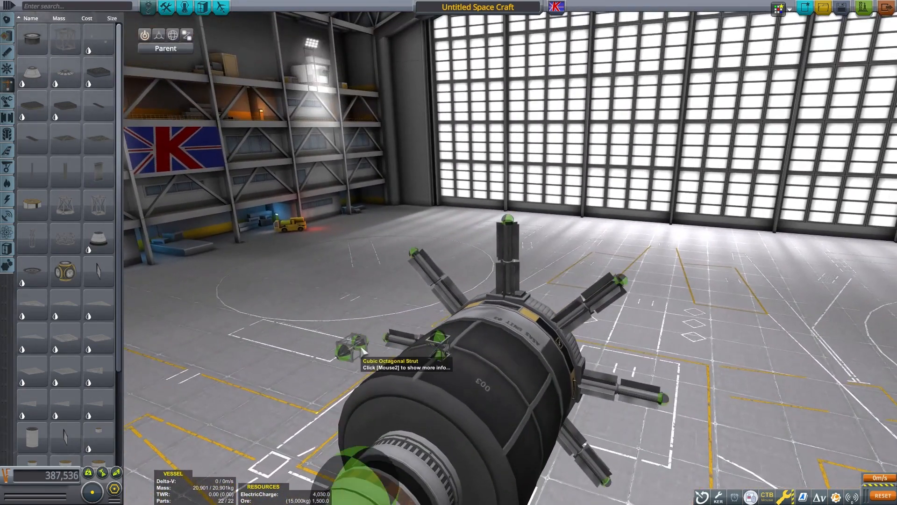
left_click(438, 353)
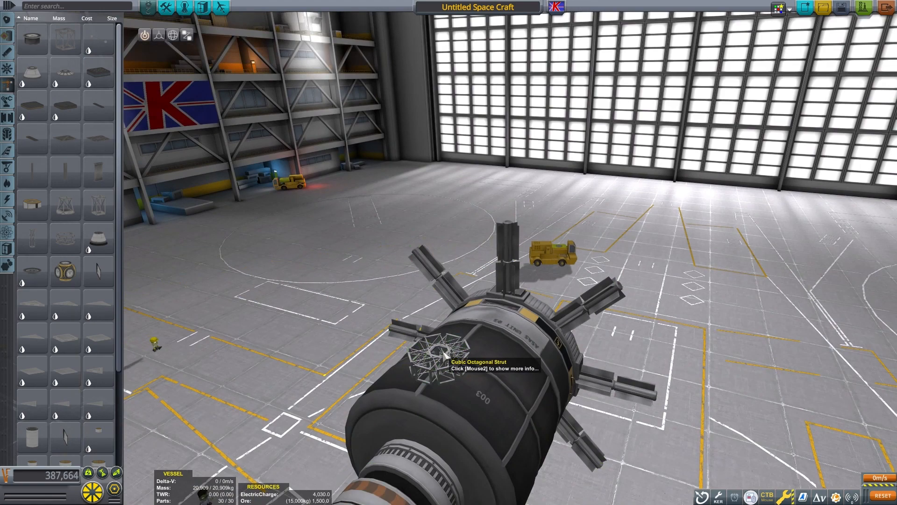
left_click(444, 354)
left_click_drag(382, 397, 490, 281)
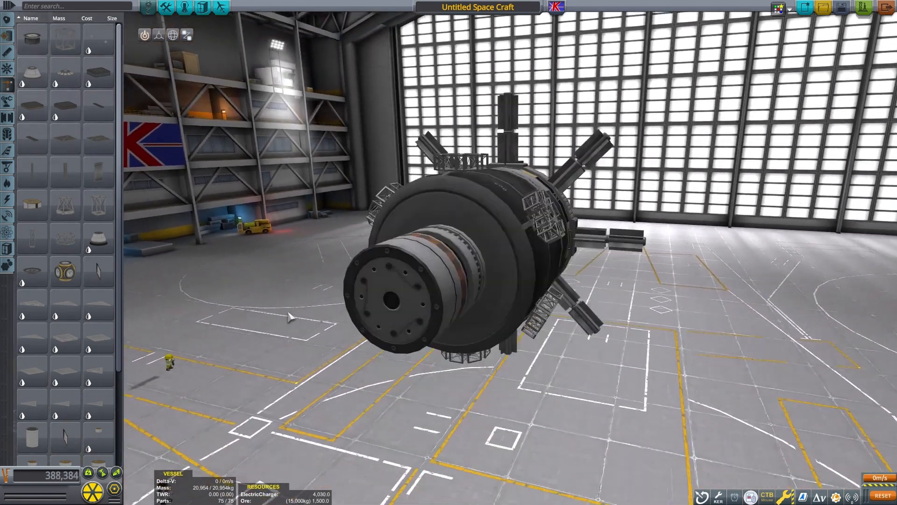
scroll(449, 252, "down", 3)
Step: Place a high-symmetry ring of M-2x2 structural panels and rotate it upright around the hub
left_click(100, 143)
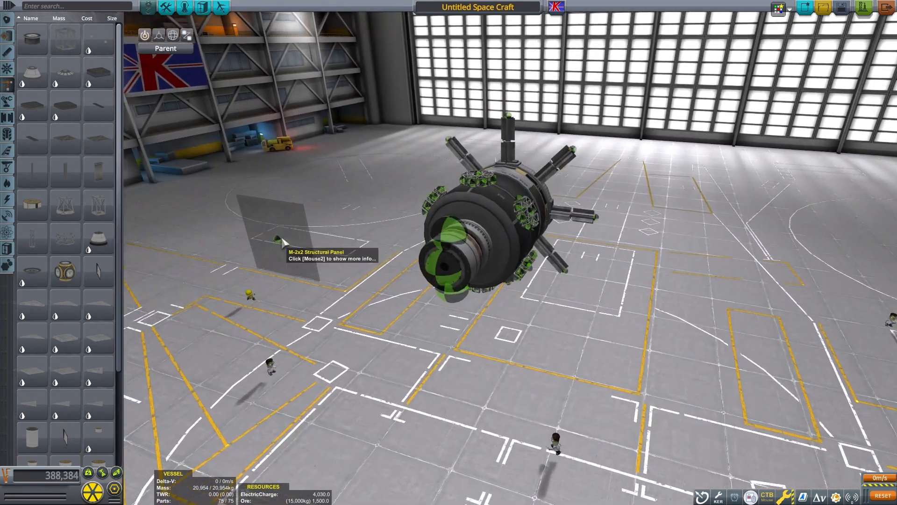
left_click_drag(280, 316, 421, 211)
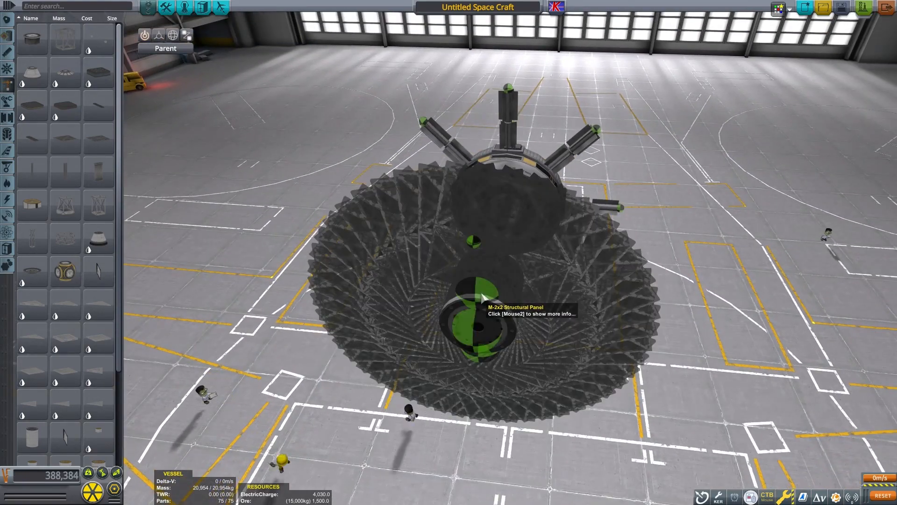
left_click(481, 298)
key("2")
left_click(491, 197)
scroll(490, 210, "down", 3)
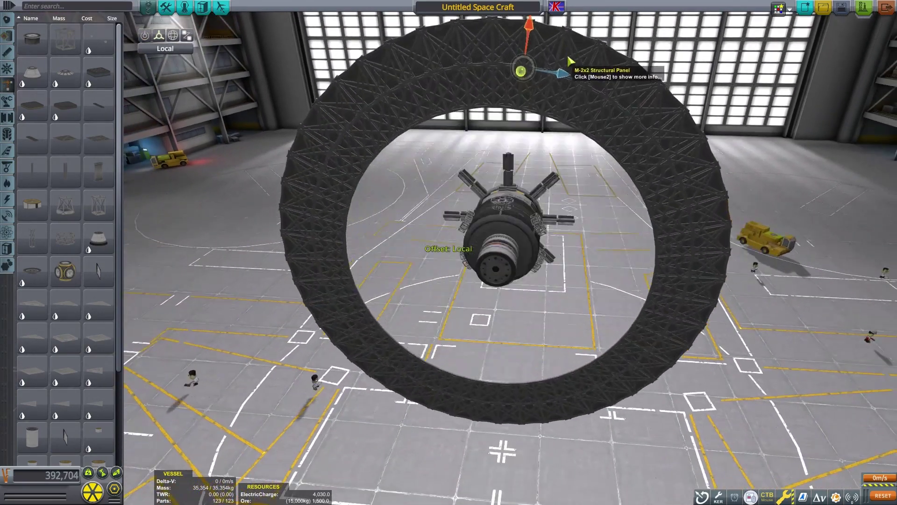
key("3")
left_click_drag(522, 70, 540, 91)
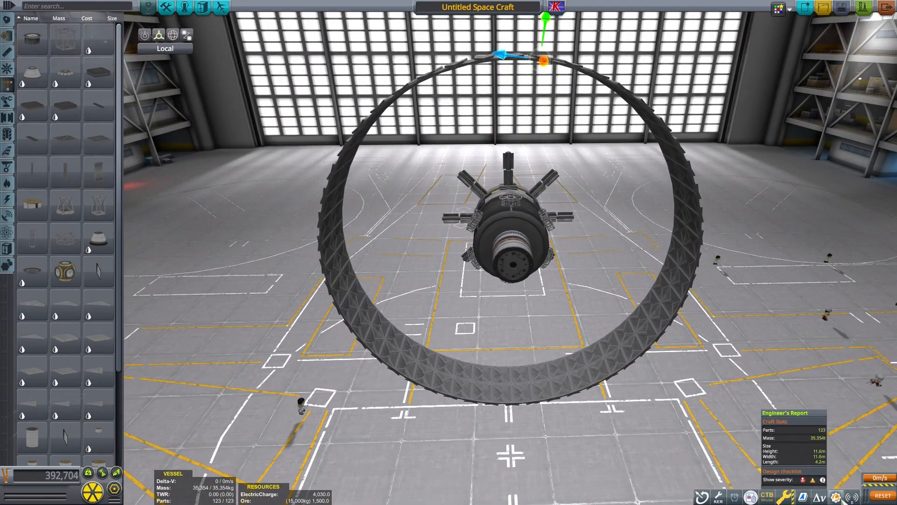
left_click_drag(449, 315, 449, 231)
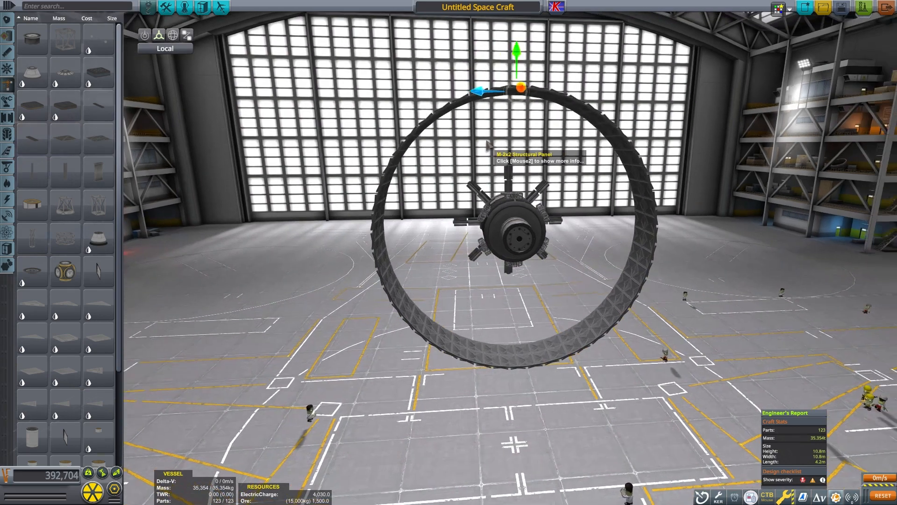
left_click_drag(449, 281, 350, 211)
scroll(448, 281, "up", 5)
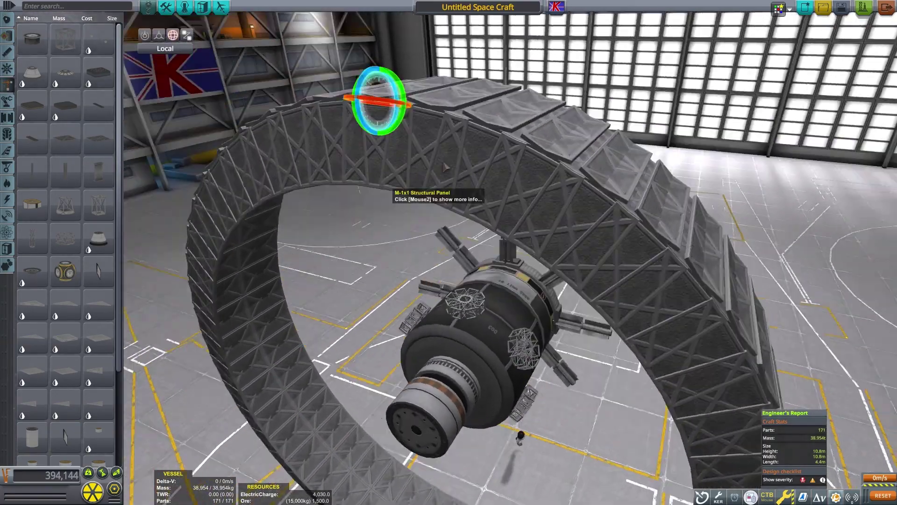
Step: Inspect the widened panel ring from the side and above, readying the offset tool
left_click_drag(323, 186, 211, 281)
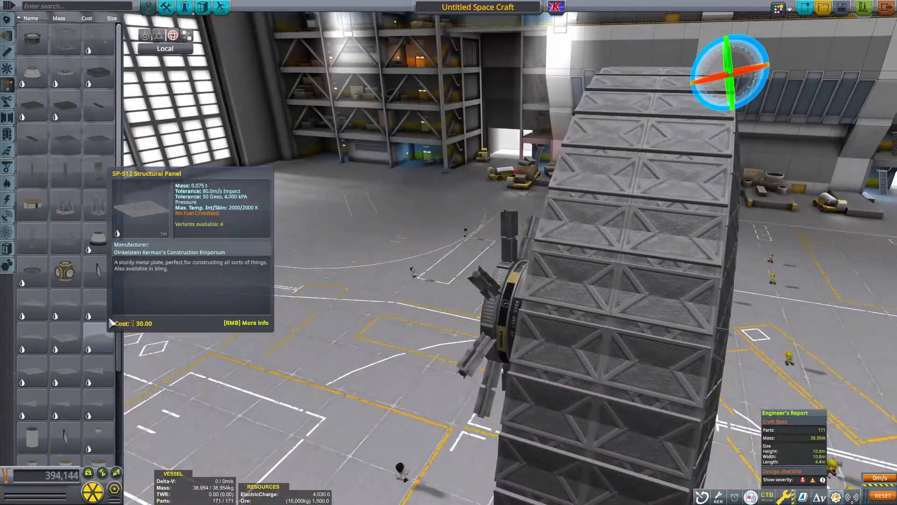
left_click_drag(449, 281, 490, 105)
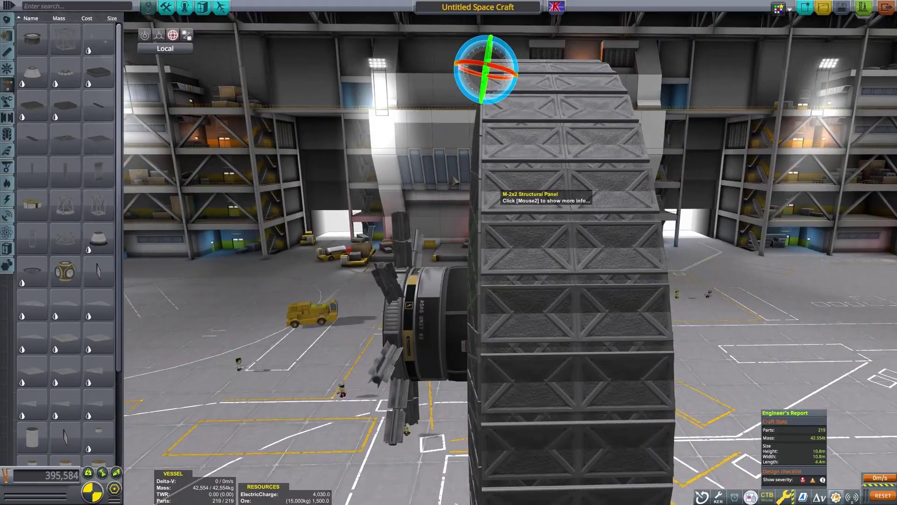
left_click_drag(455, 181, 491, 280)
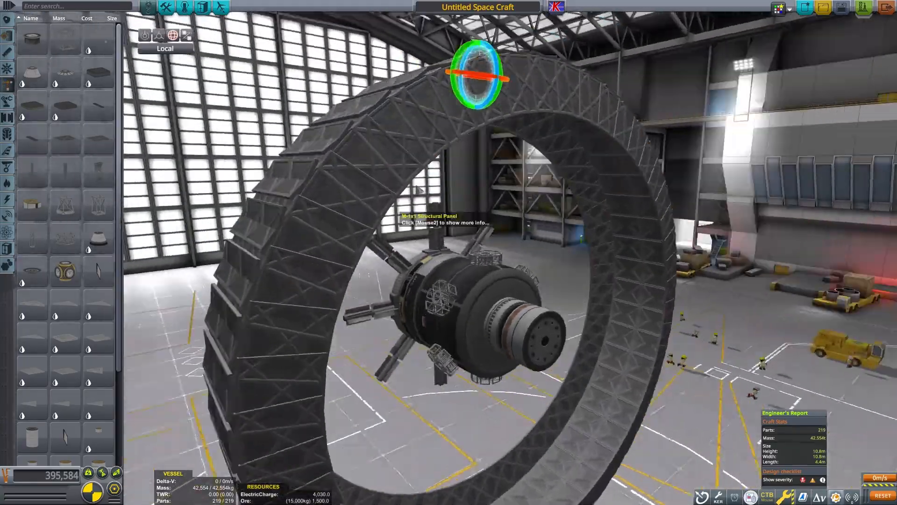
key("3")
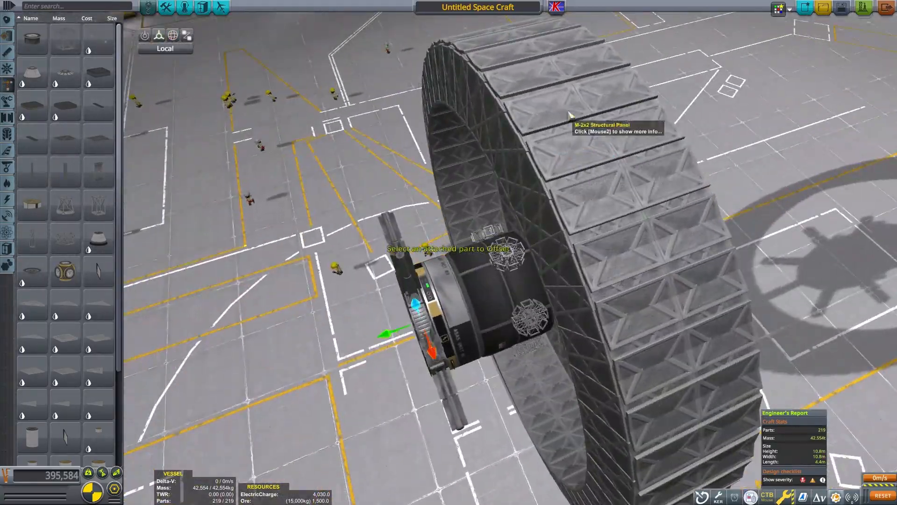
Step: Check the ring face-on and from above, then begin repositioning an attached hub part
left_click_drag(550, 86, 571, 345)
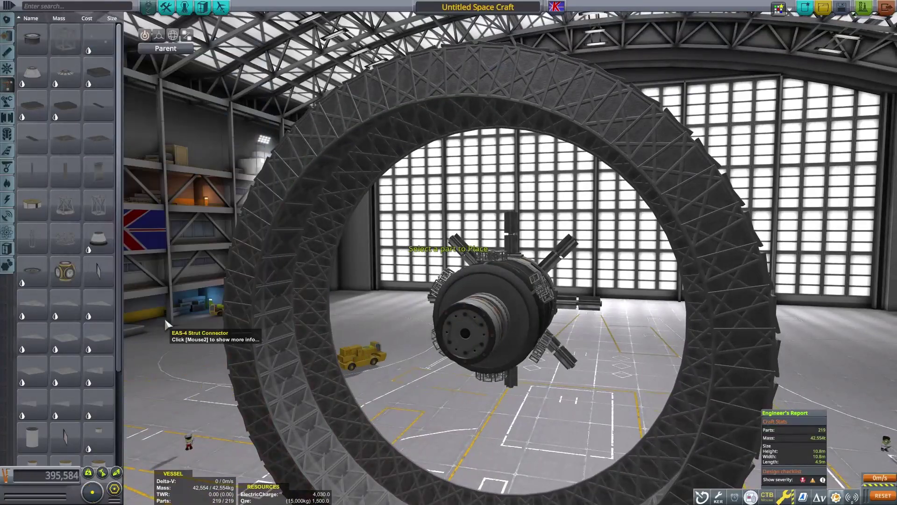
left_click_drag(168, 324, 490, 330)
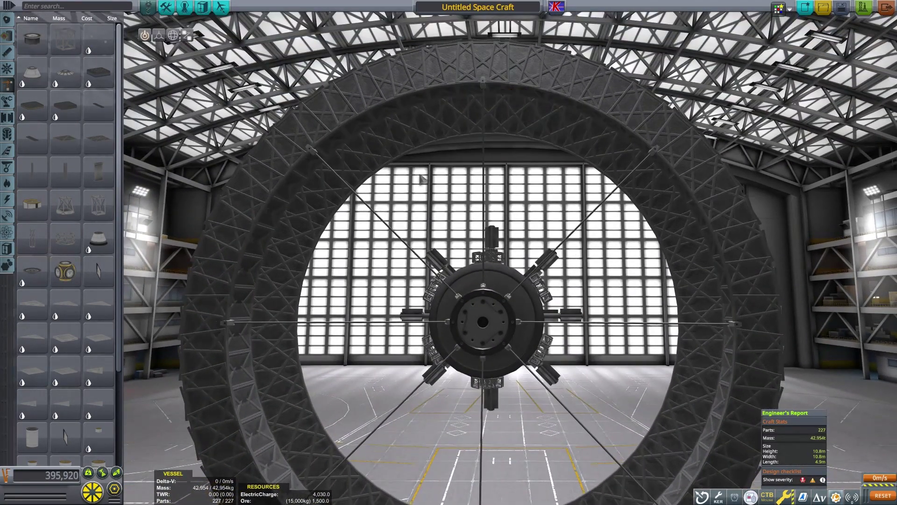
left_click_drag(422, 177, 471, 123)
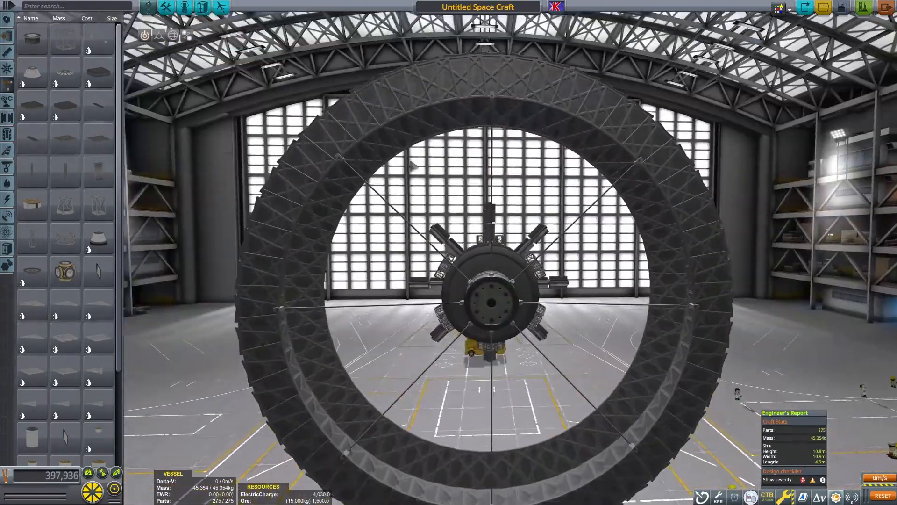
key("2")
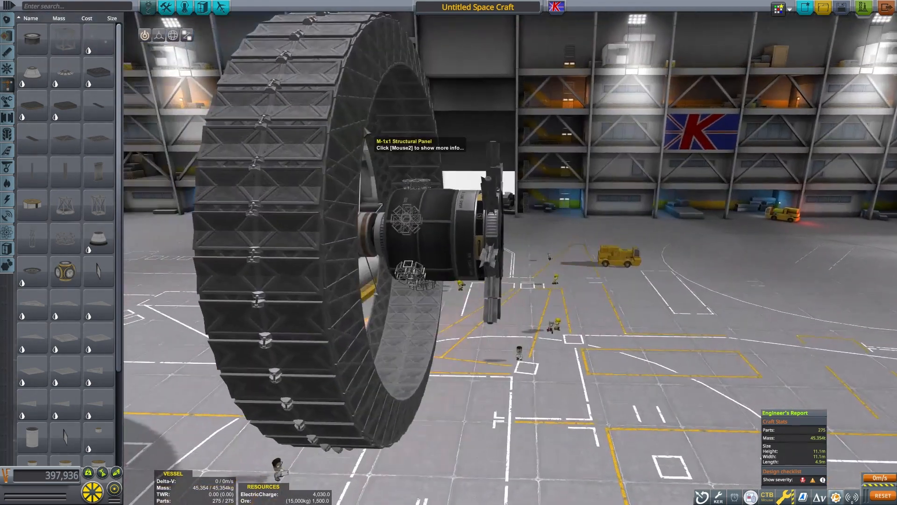
Step: Duplicate the whole ring assembly and attach the copy beside the first
right_click(364, 240)
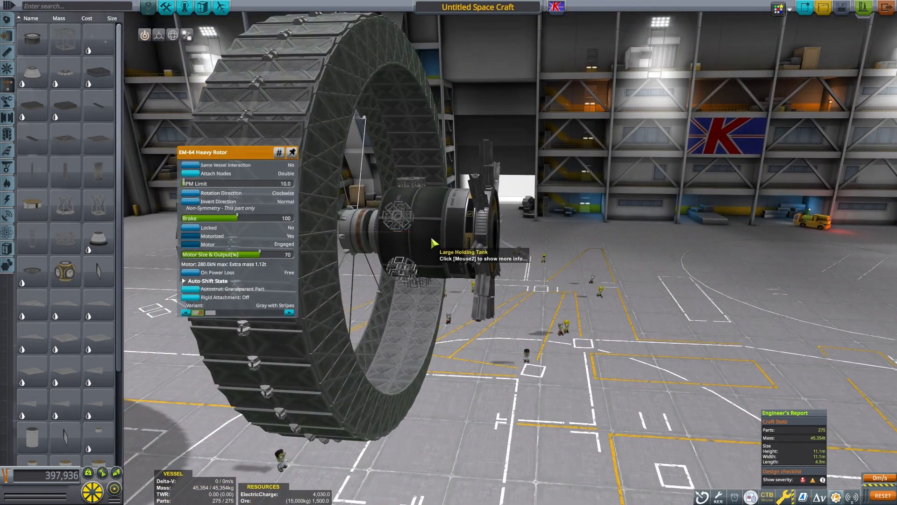
left_click(500, 250)
left_click(482, 237, "alt")
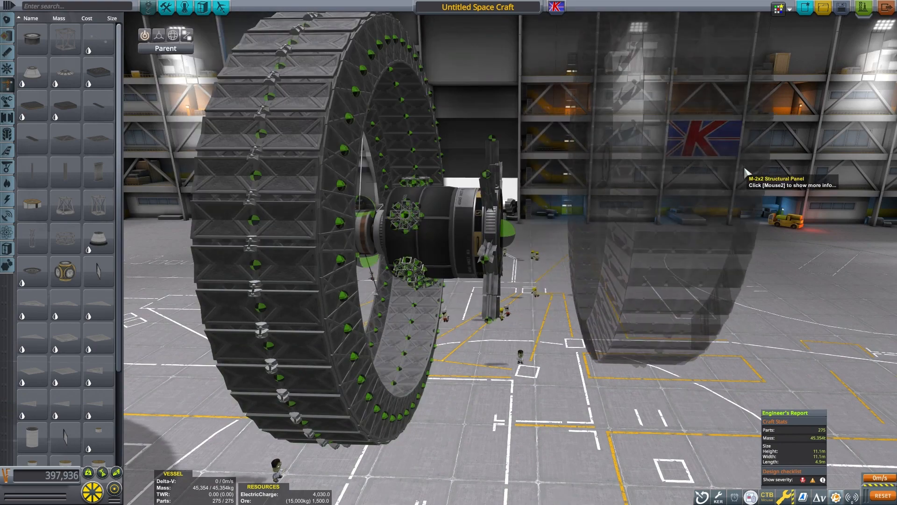
left_click(520, 318)
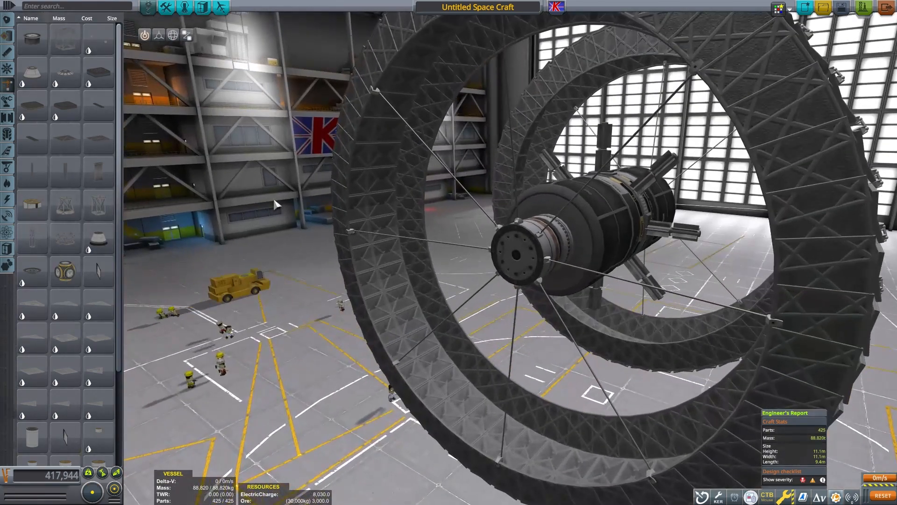
Step: Cap the hub ends with a Docking Port Jr. and a shielded docking port
left_click(8, 118)
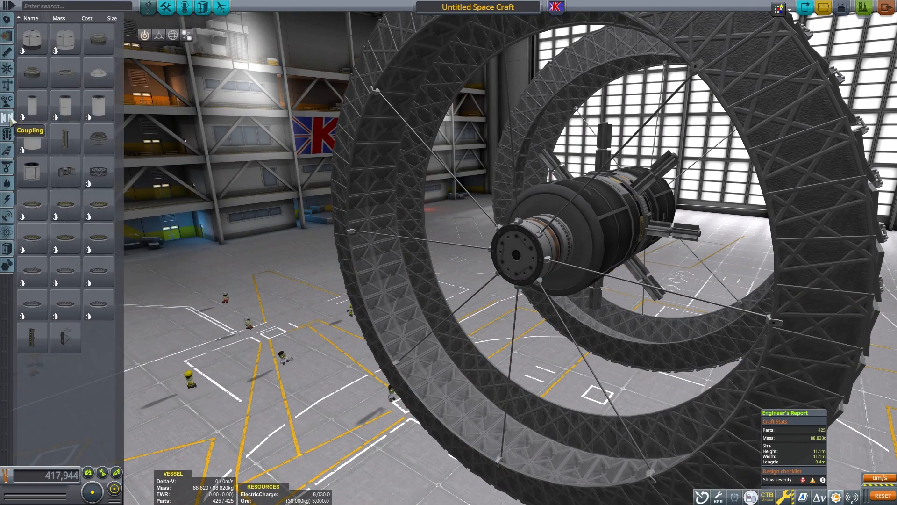
left_click(49, 73)
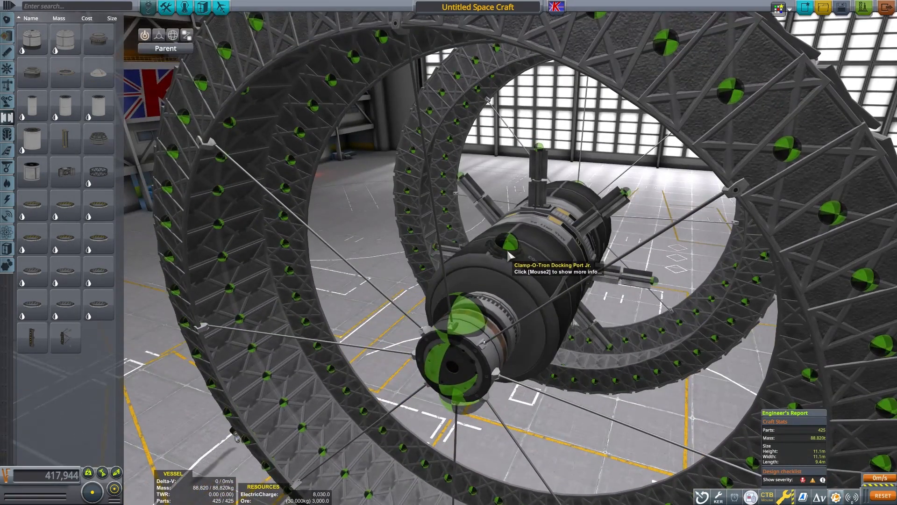
left_click(503, 250)
mouse_move(449, 175)
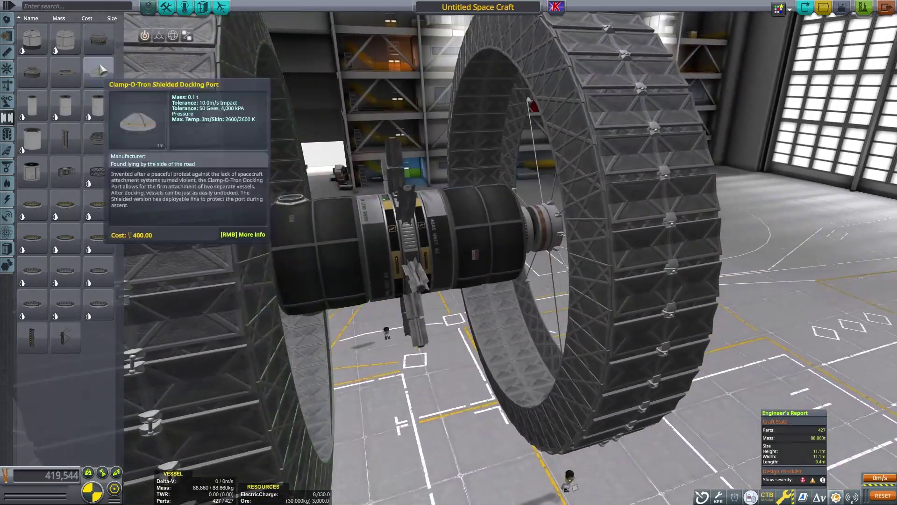
left_click(100, 69)
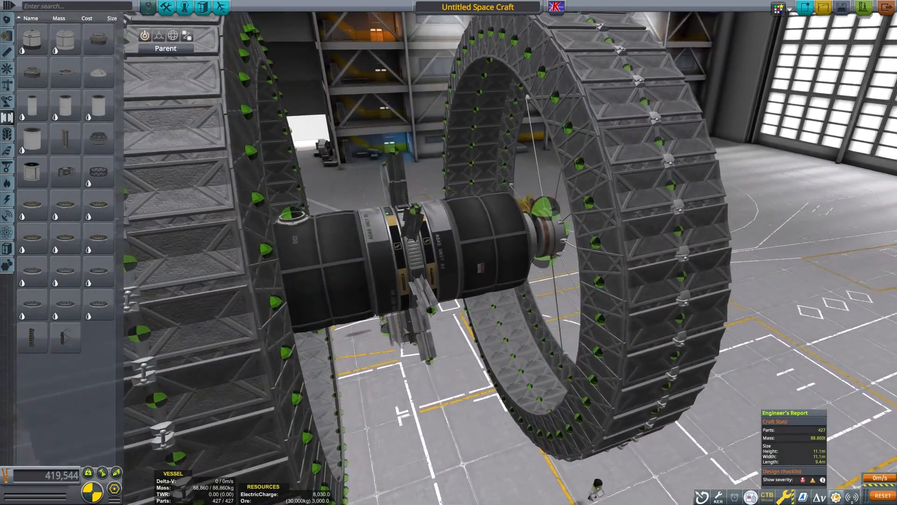
right_click(414, 223)
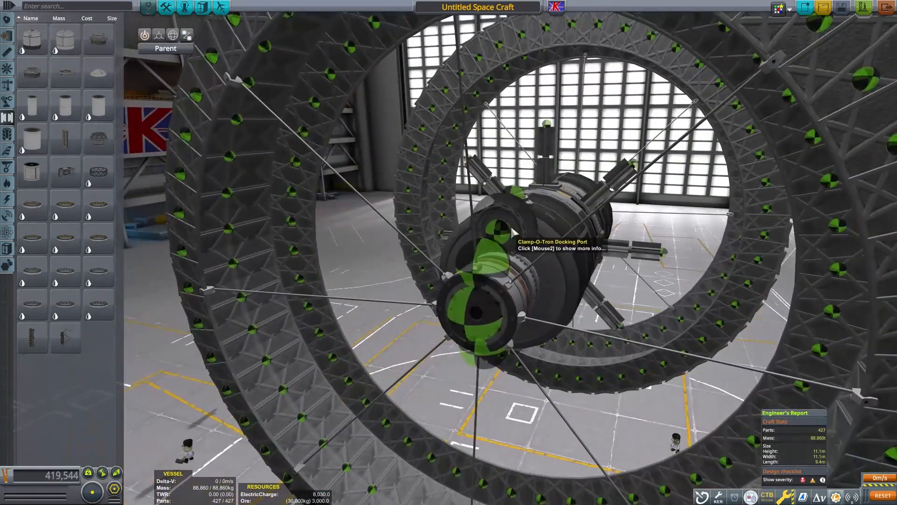
Step: Reposition the new docking port with the offset gizmo and inspect it from around the station
left_click(536, 231)
key("2")
left_click(536, 189)
left_click_drag(535, 189, 211, 130)
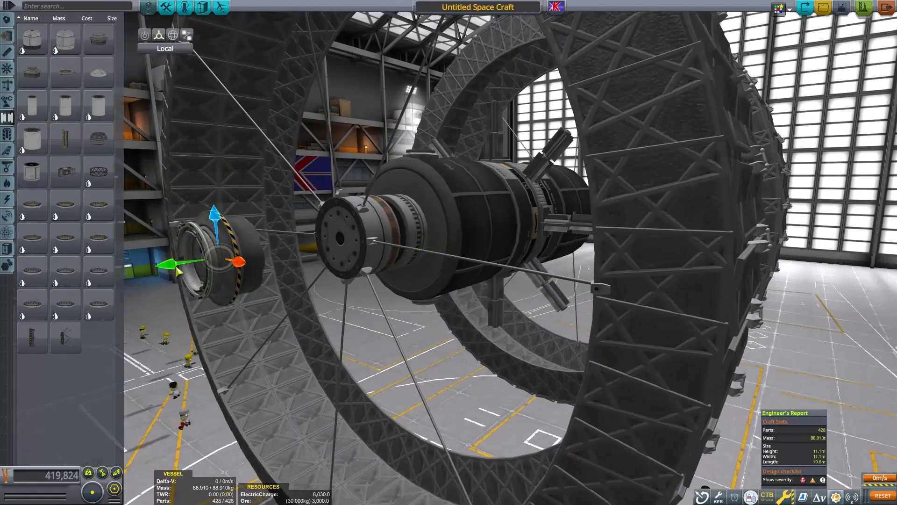
left_click_drag(328, 245, 593, 149)
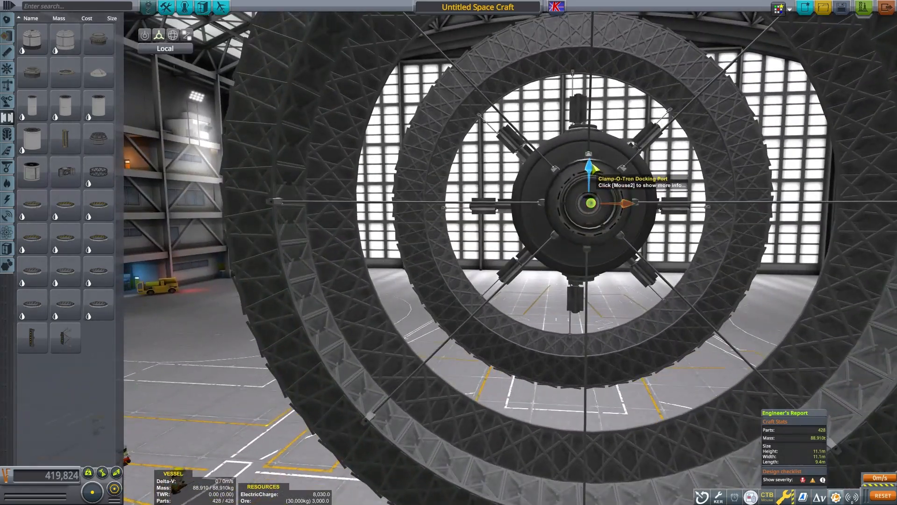
mouse_move(594, 210)
left_mouse_down()
mouse_move(281, 210)
mouse_move(594, 211)
left_mouse_up()
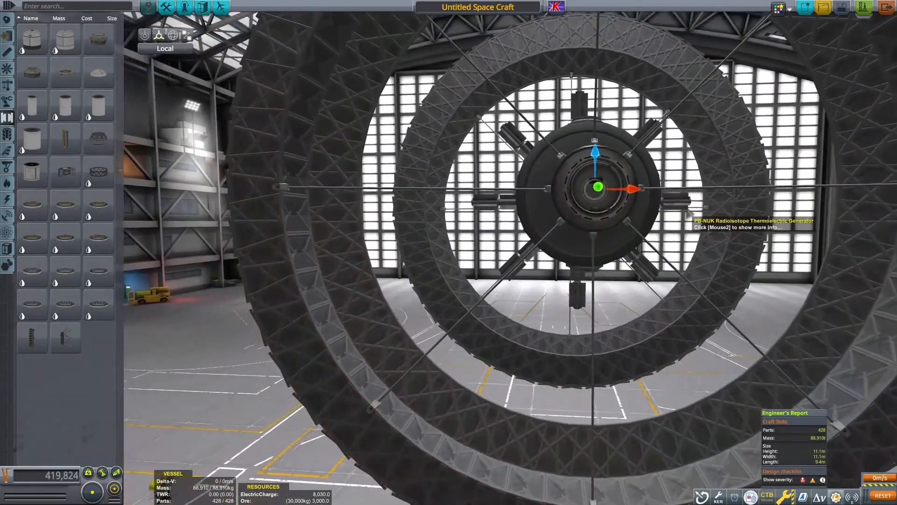
key("1")
mouse_move(449, 252)
left_mouse_down()
mouse_move(280, 211)
mouse_move(491, 224)
left_mouse_up()
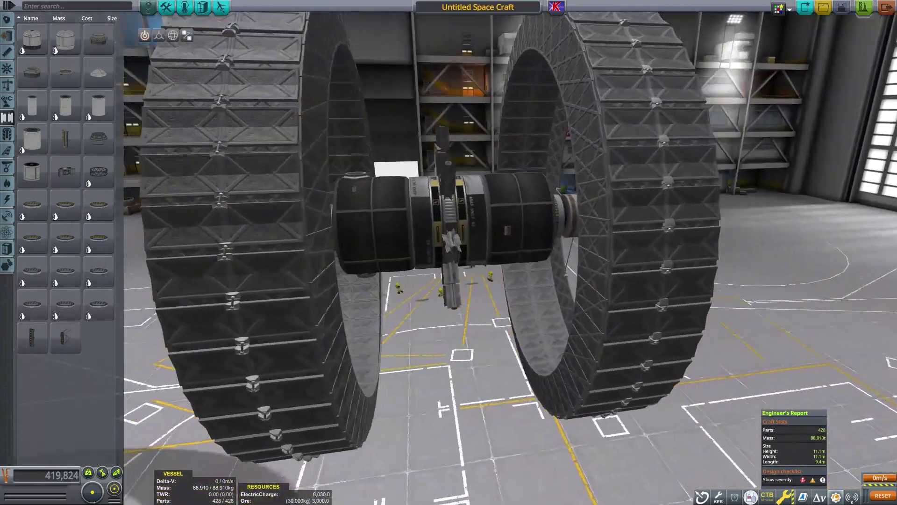
left_click_drag(350, 246, 210, 246)
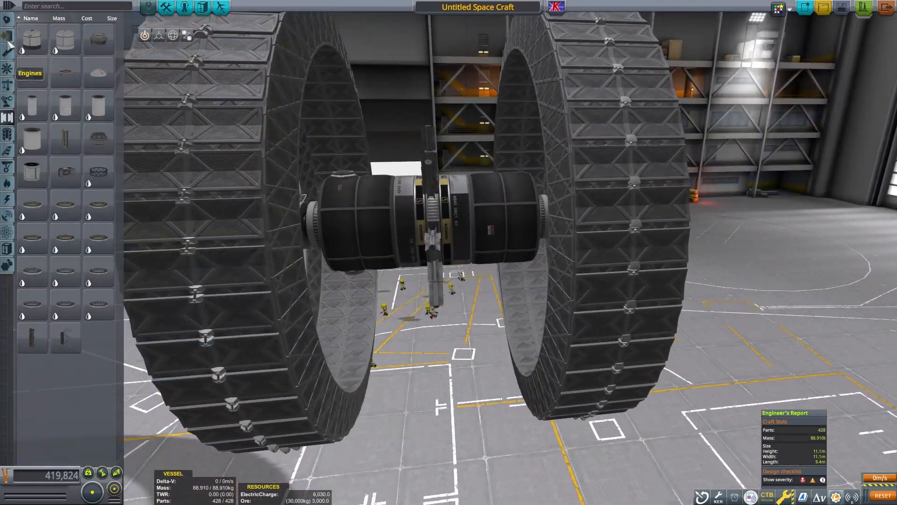
Step: Bring a RoveMate rover body to the end of the hub
left_click(10, 36)
left_click(32, 106)
mouse_move(280, 245)
left_mouse_down()
mouse_move(560, 245)
mouse_move(421, 245)
left_mouse_up()
Step: Choose the rover body's flag and attach mirrored RoveMax wheels
right_click(520, 286)
left_click(484, 274)
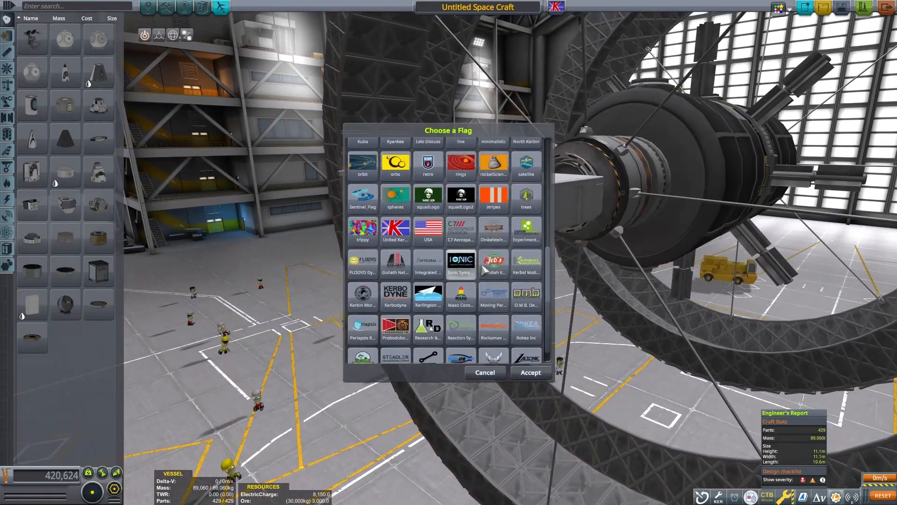
scroll(448, 253, "up", 5)
left_click(485, 372)
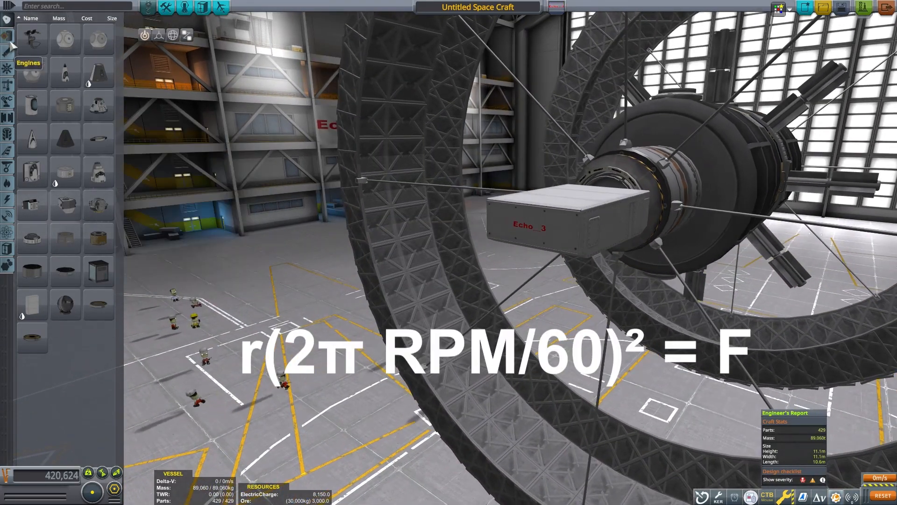
left_click(65, 171)
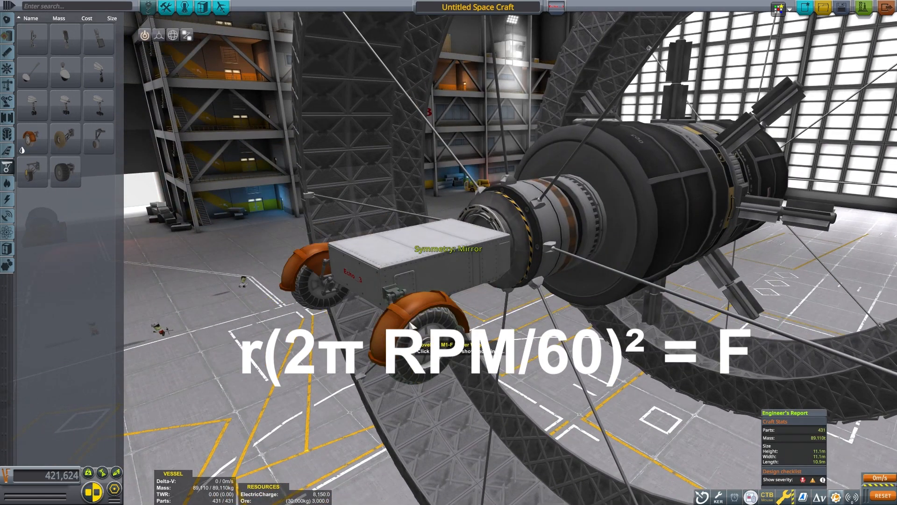
mouse_move(509, 260)
left_mouse_down()
mouse_move(794, 358)
mouse_move(420, 280)
left_mouse_up()
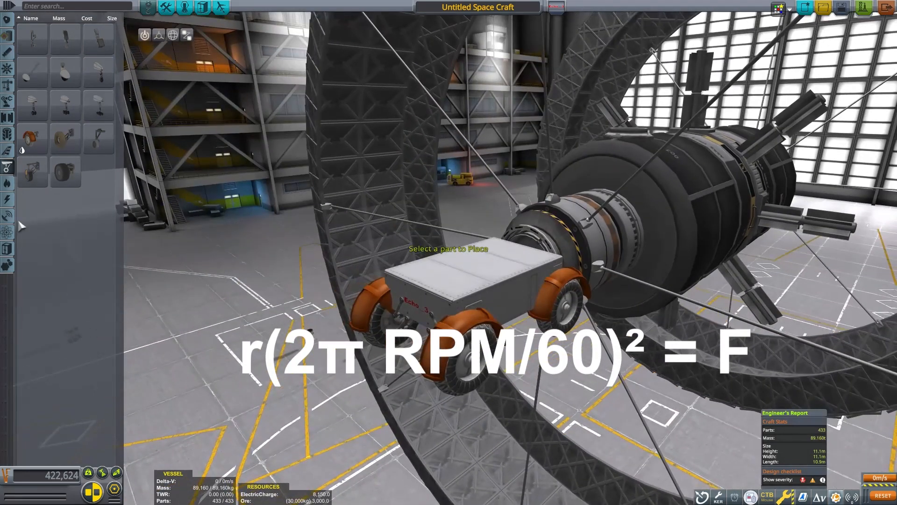
Step: Add an EAS-1 external command seat and a PB-NUK generator to the rover
left_click(7, 268)
left_click(8, 26)
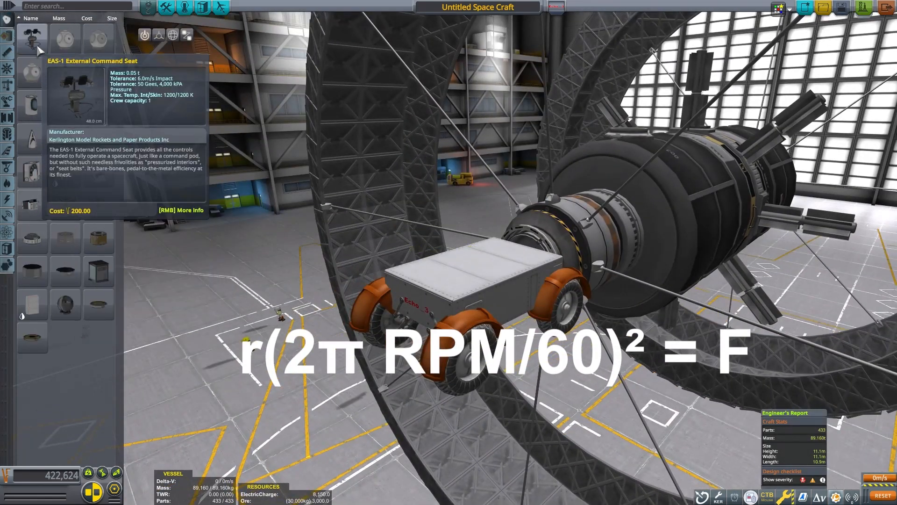
left_click(32, 39)
left_click(440, 260)
left_click(7, 182)
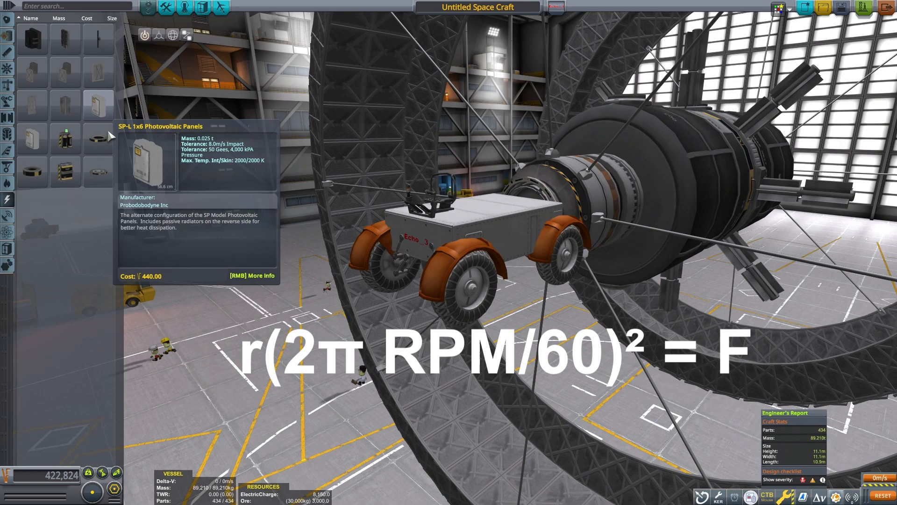
left_click(65, 138)
left_click_drag(631, 280, 514, 373)
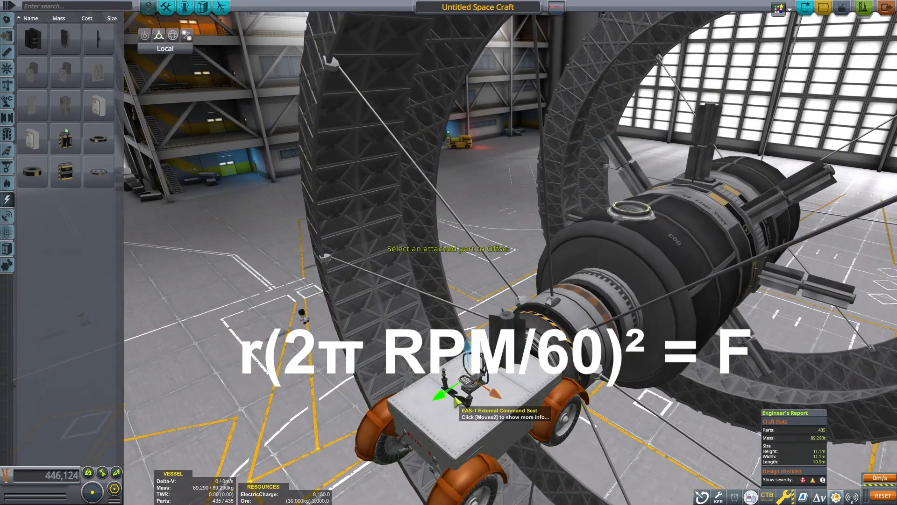
Step: Attach a monopropellant tank to the rover
left_click(8, 42)
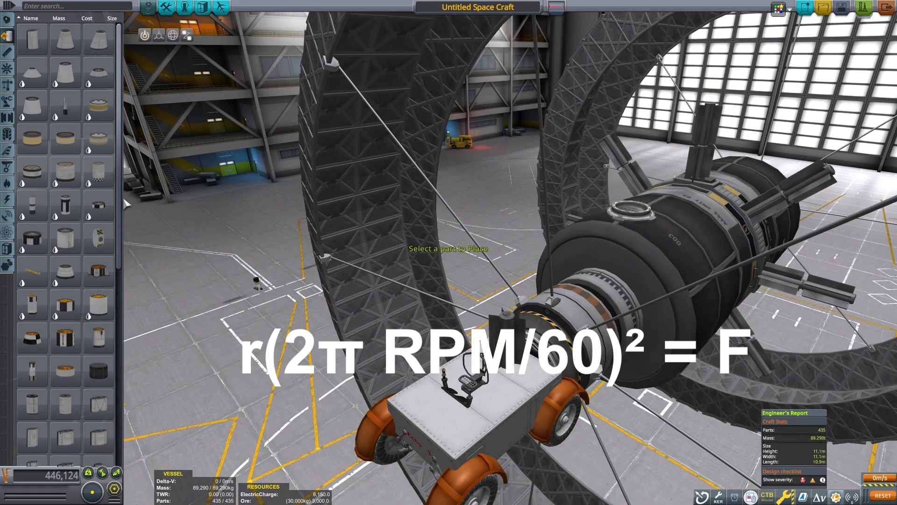
left_click(32, 316)
left_click(564, 385)
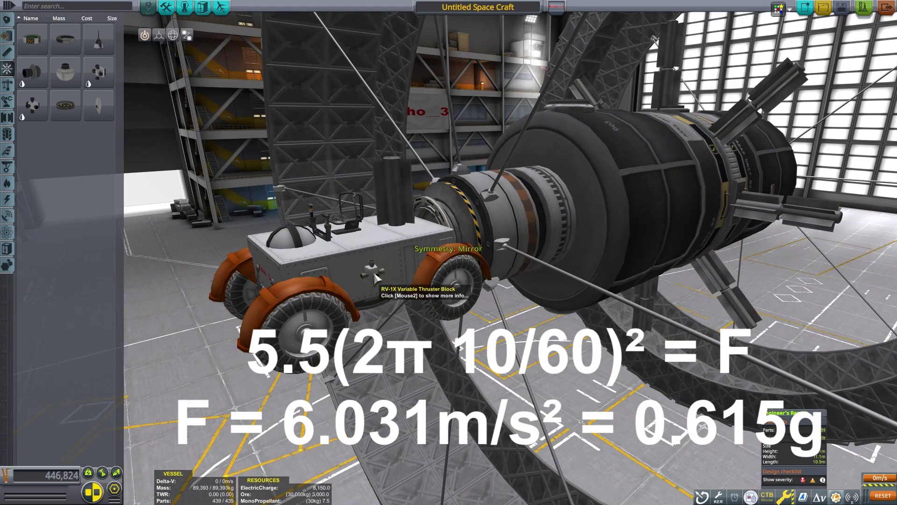
Step: Reposition the thruster block and view the SAS action assignments
key("2")
left_click(376, 277)
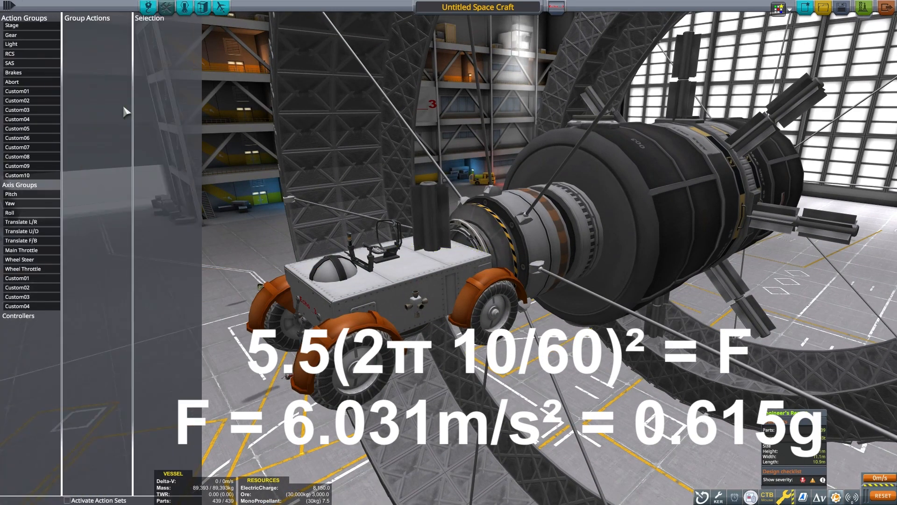
left_click(31, 62)
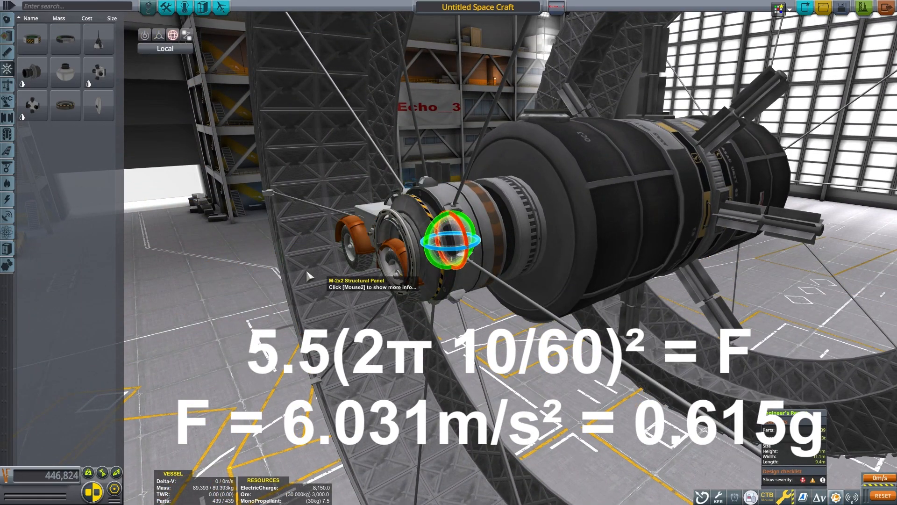
left_click_drag(309, 275, 558, 296)
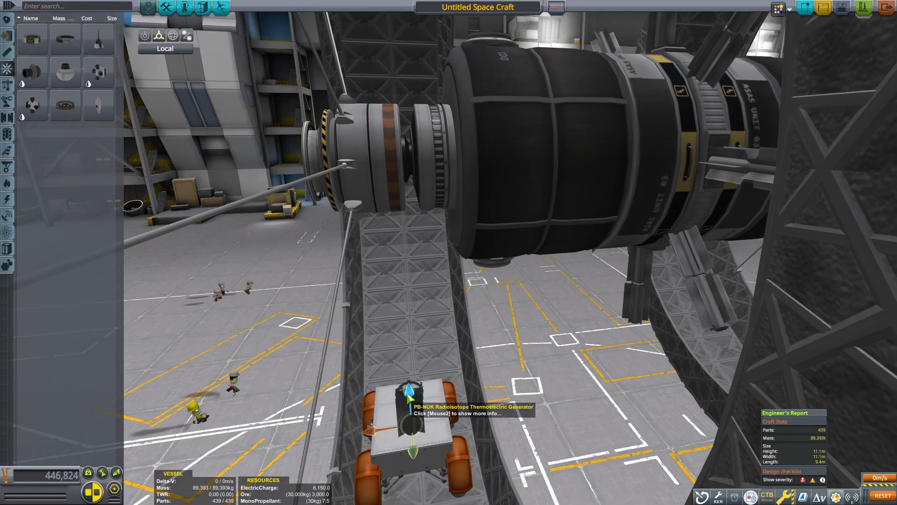
scroll(473, 346, "up", 5)
scroll(473, 346, "down", 5)
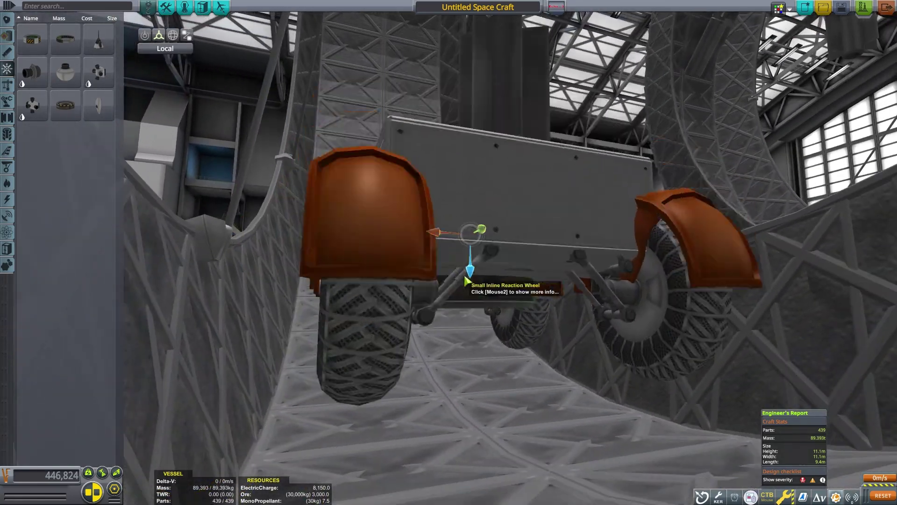
Step: Check a rover part's settings and centre the view on the station core
left_click_drag(466, 281, 786, 349)
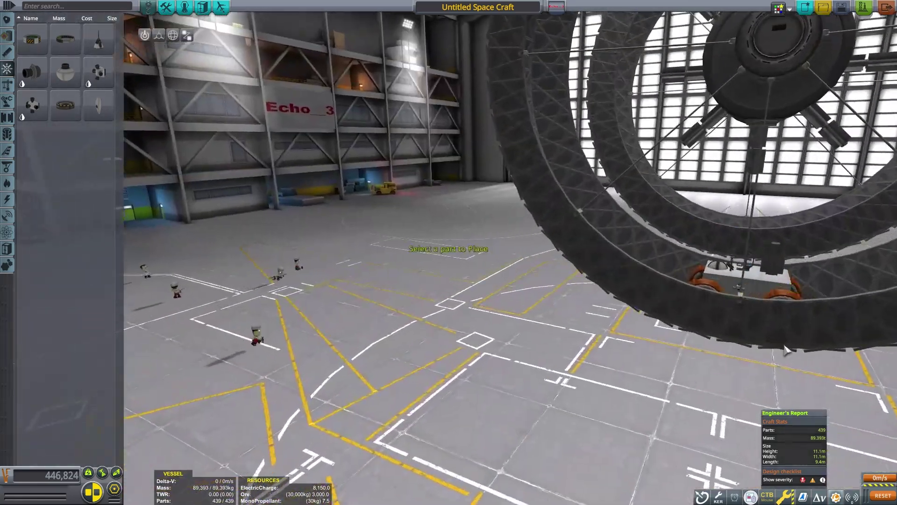
right_click(546, 308)
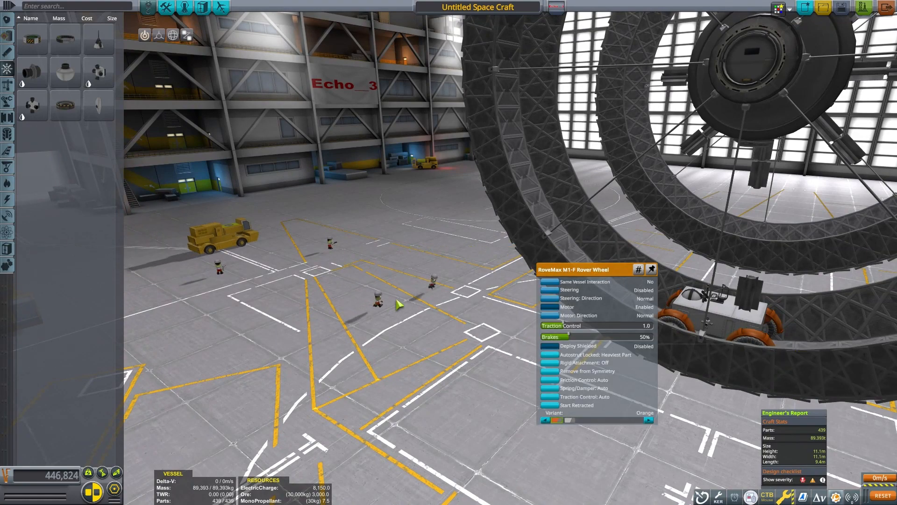
left_click_drag(630, 316, 31, 210)
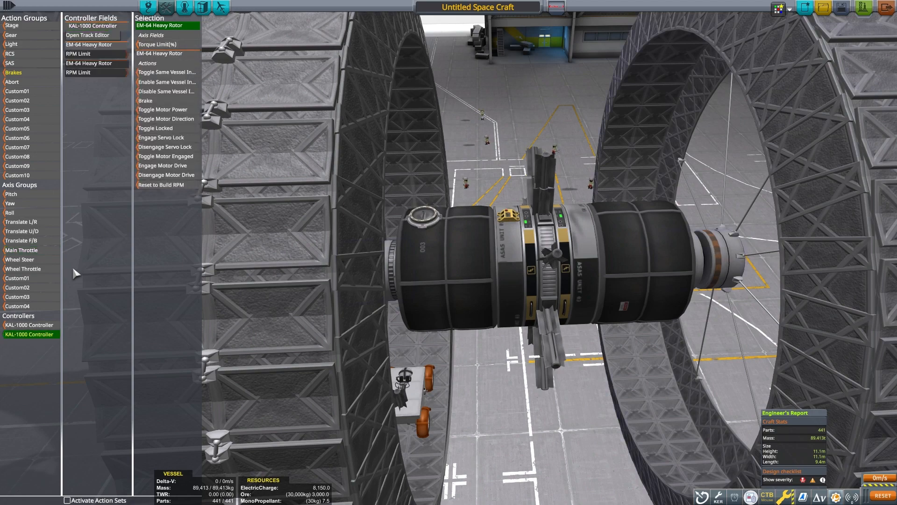
Step: Add both heavy rotors' Toggle Motor Power to Custom10 and return to Build mode
left_click_drag(216, 253, 154, 245)
left_click(168, 73)
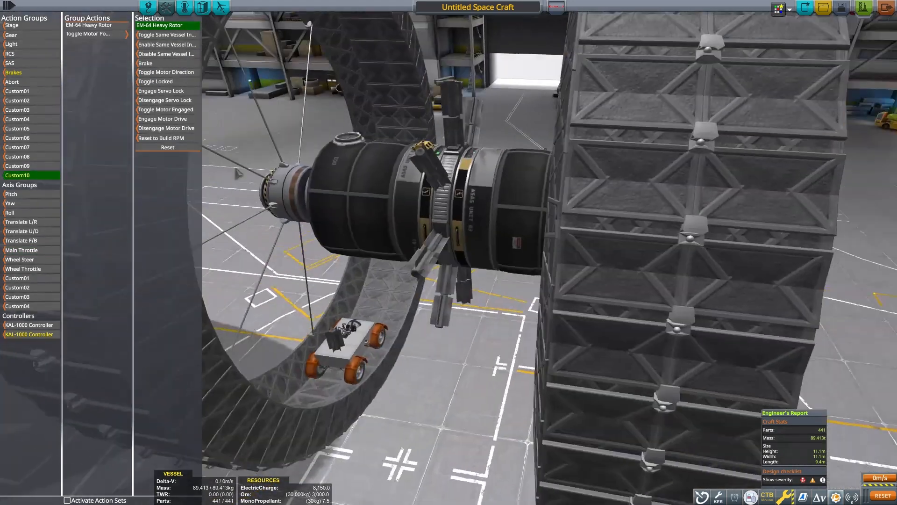
left_click_drag(350, 246, 481, 219)
left_click(191, 80)
left_click_drag(351, 245, 491, 245)
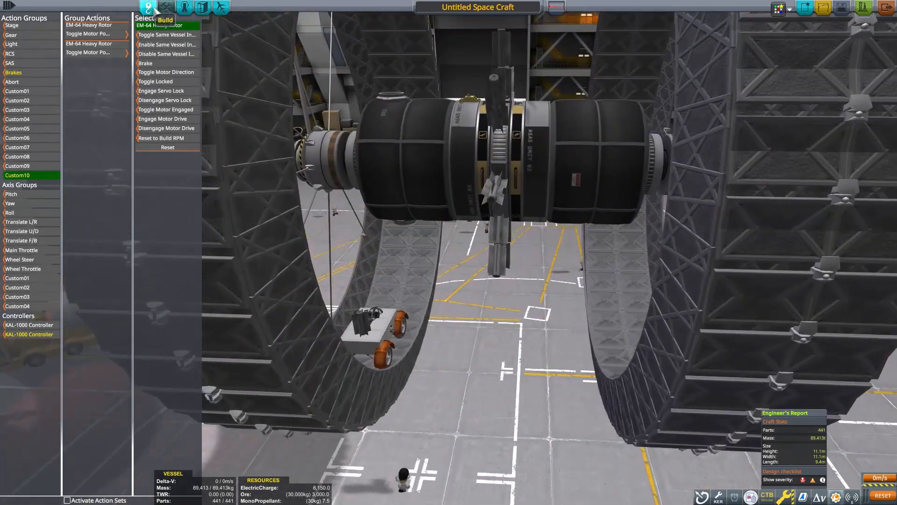
left_click(147, 7)
scroll(446, 272, "down", 5)
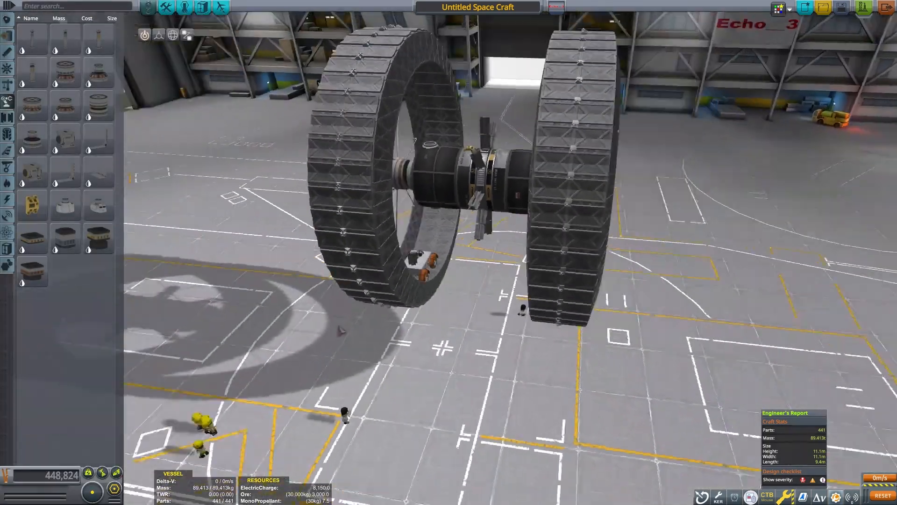
Step: Review the whole station from the side and close in on the hub
left_click_drag(449, 281, 281, 211)
left_click_drag(165, 251, 456, 14)
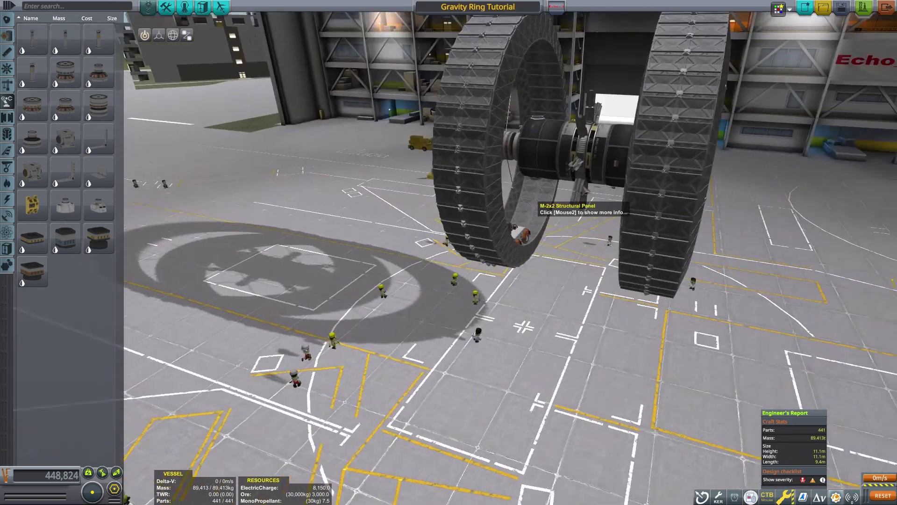
mouse_move(284, 199)
left_mouse_down()
mouse_move(491, 315)
mouse_move(642, 414)
left_mouse_up()
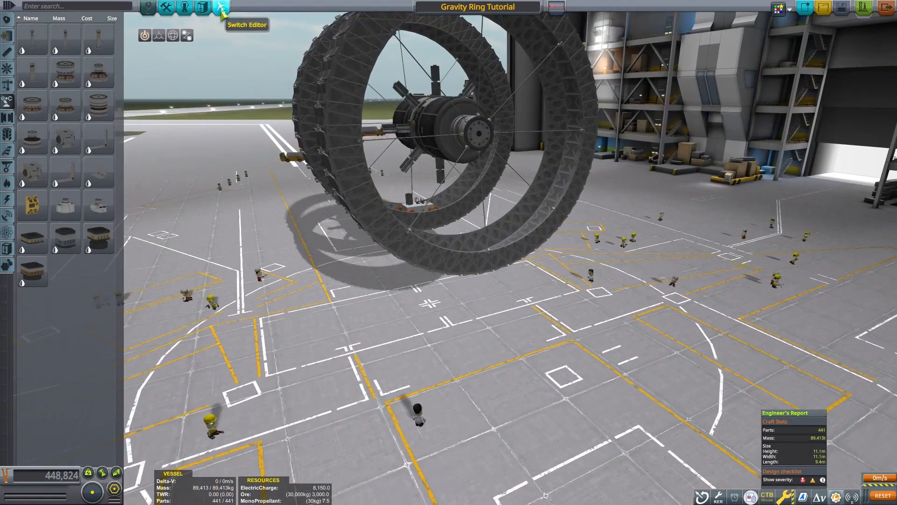
Step: Switch to the VAB and attach a TD-37 decoupler beneath the station
left_click(222, 9)
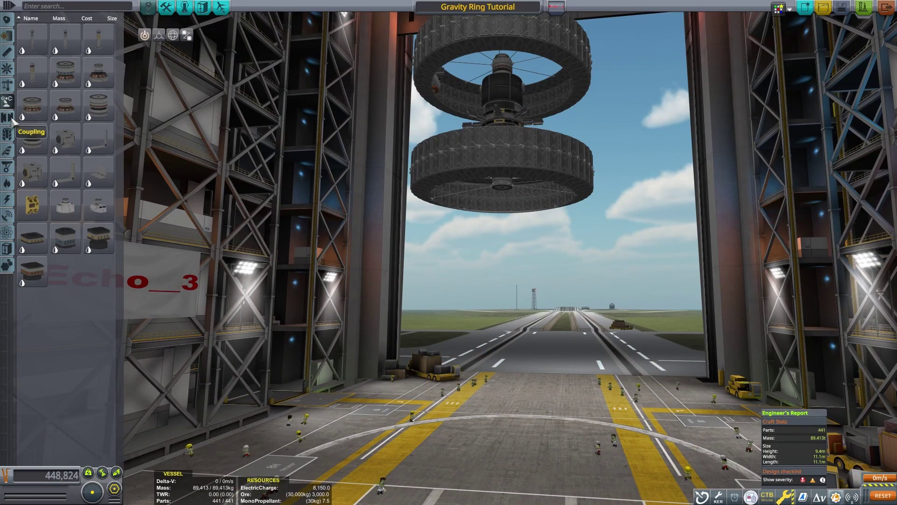
left_click(9, 117)
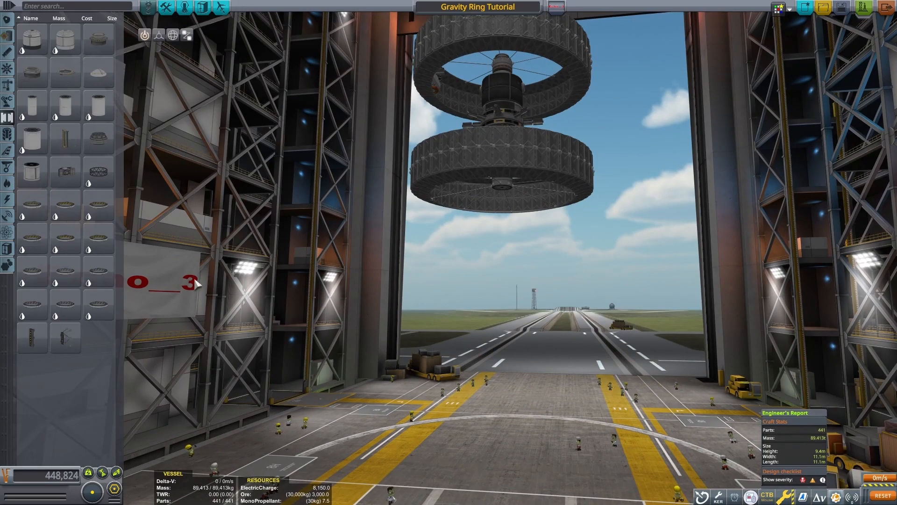
left_click(33, 269)
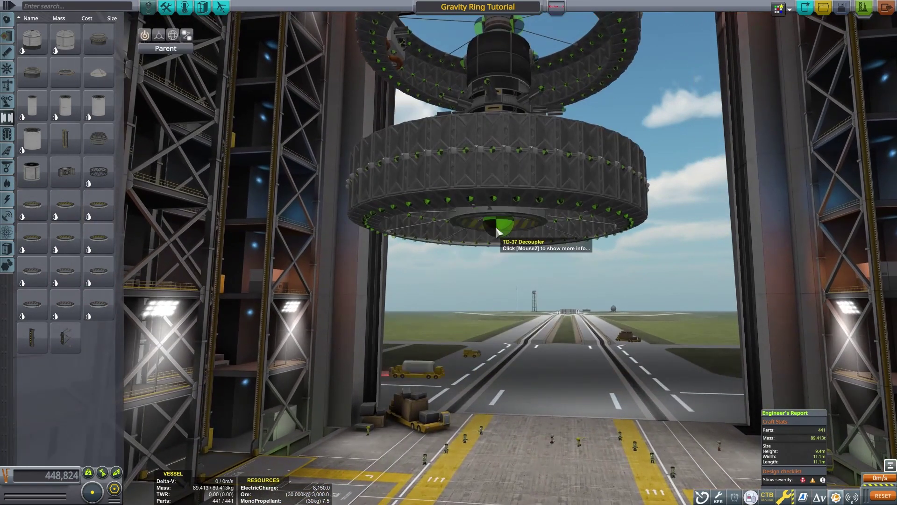
left_click(498, 231)
key("2")
key("1")
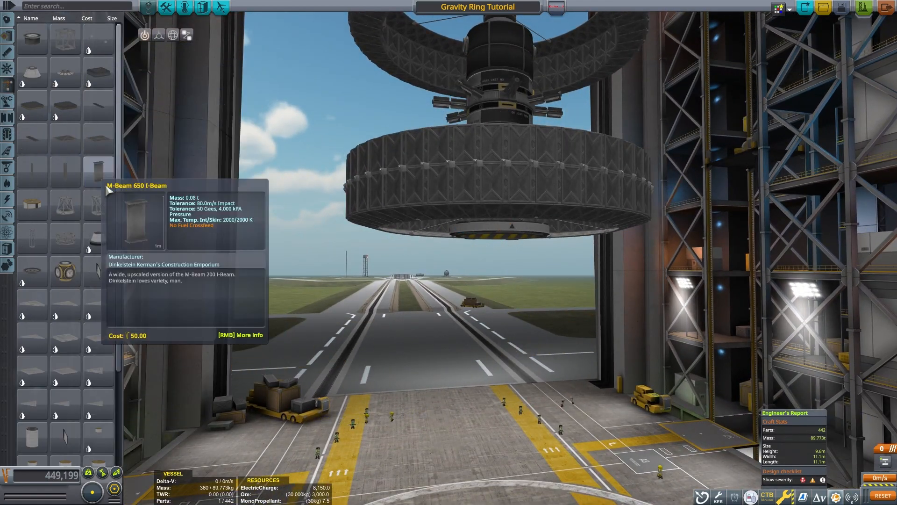
Step: Check the decoupler's settings and inspect beneath the lower ring while browsing fairing and structural parts
left_click(7, 118)
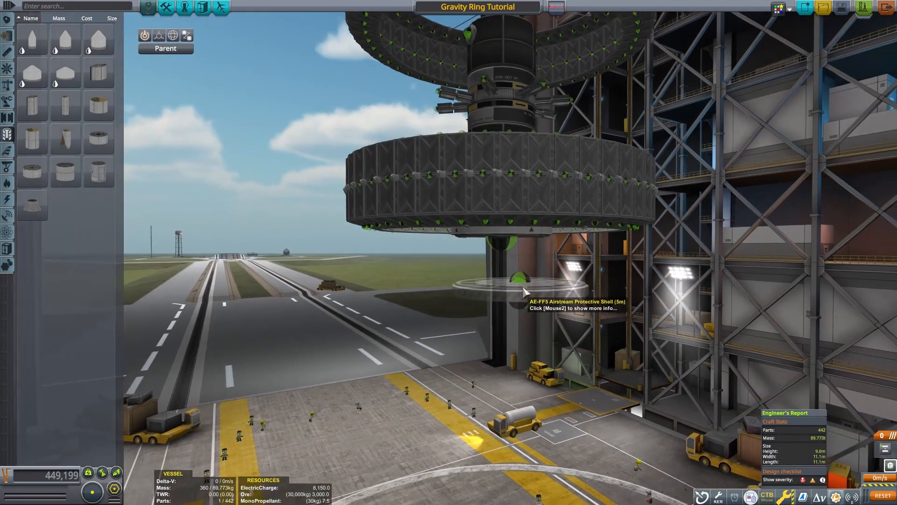
right_click(480, 282)
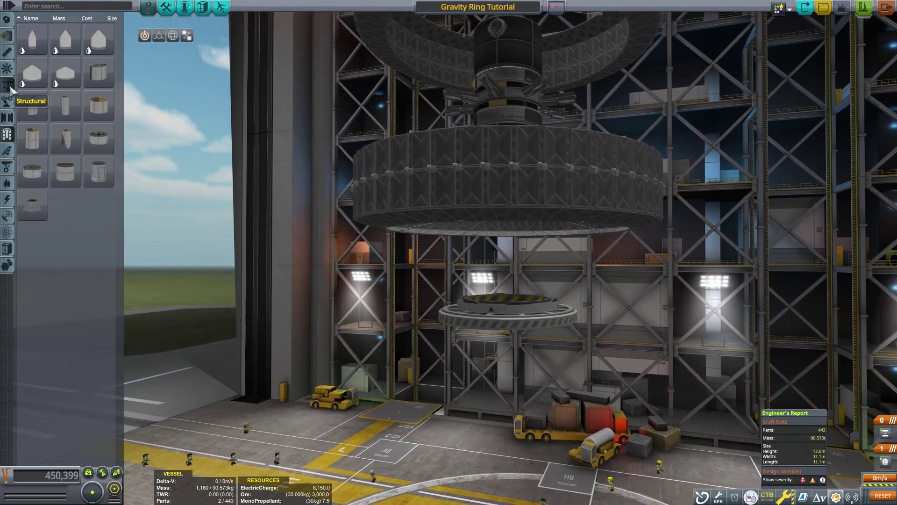
left_click(7, 84)
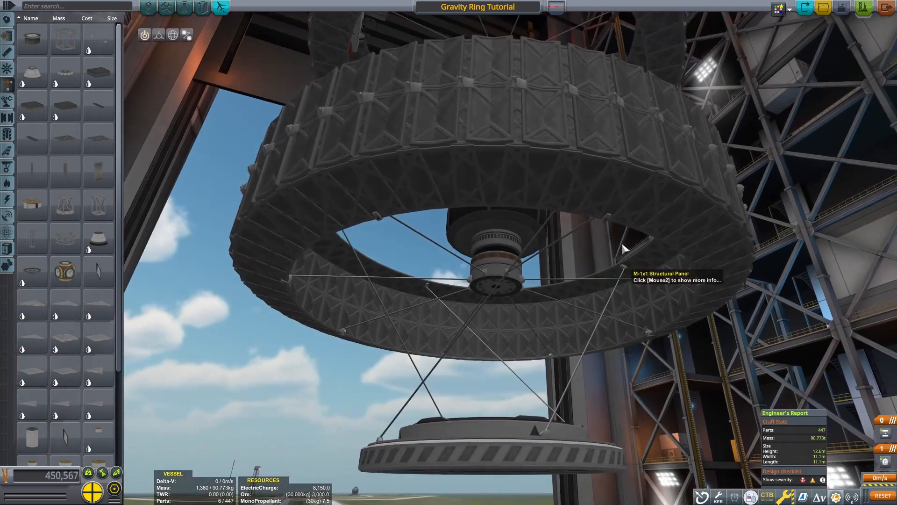
left_click_drag(615, 195, 554, 476)
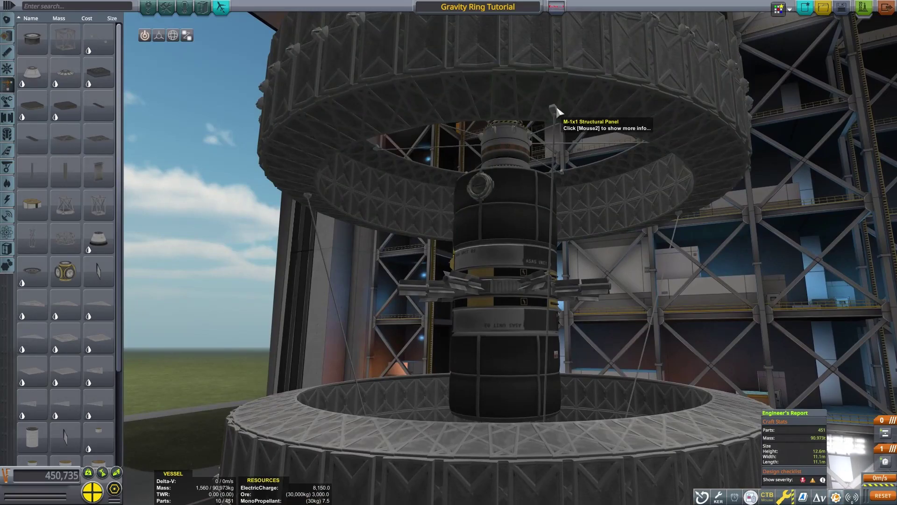
mouse_move(558, 110)
left_mouse_down()
mouse_move(475, 394)
mouse_move(501, 318)
left_mouse_up()
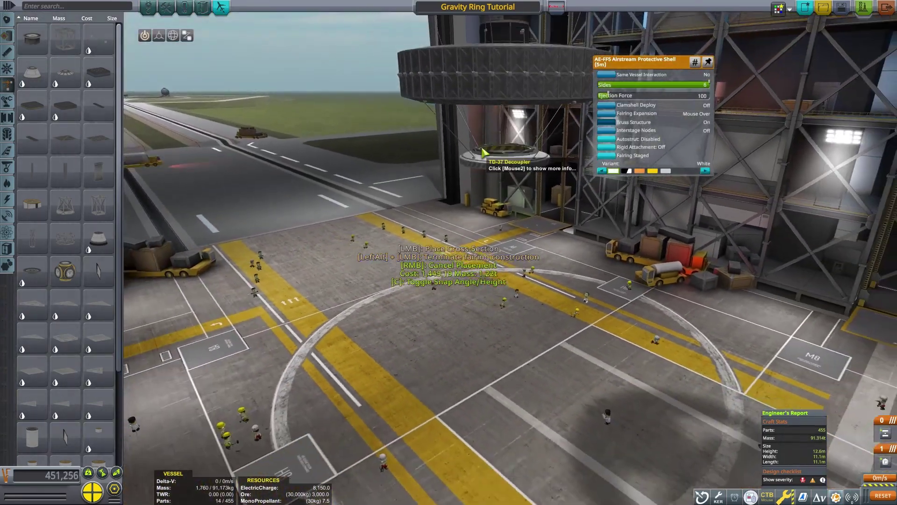
Step: Build the fairing with a wide base, tall wall and tapered nose enclosing the station
left_click_drag(485, 153, 604, 157)
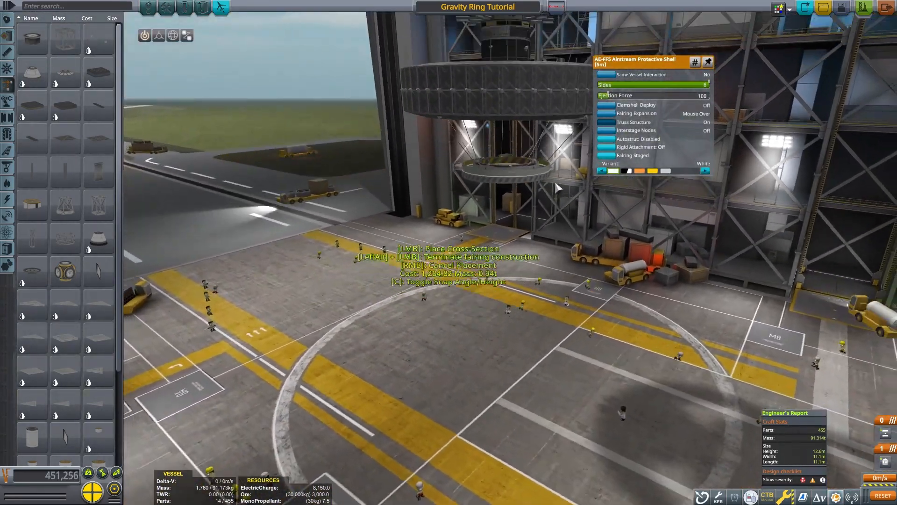
left_click(406, 142)
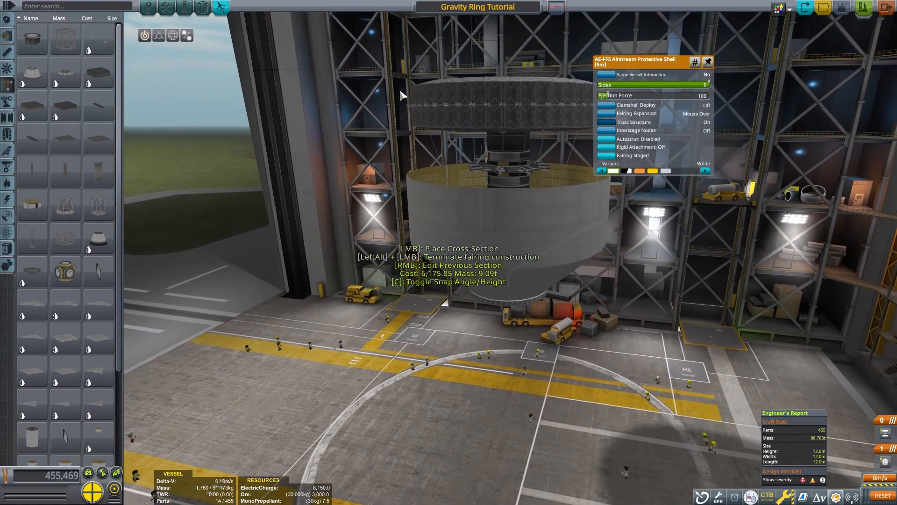
left_click(439, 79)
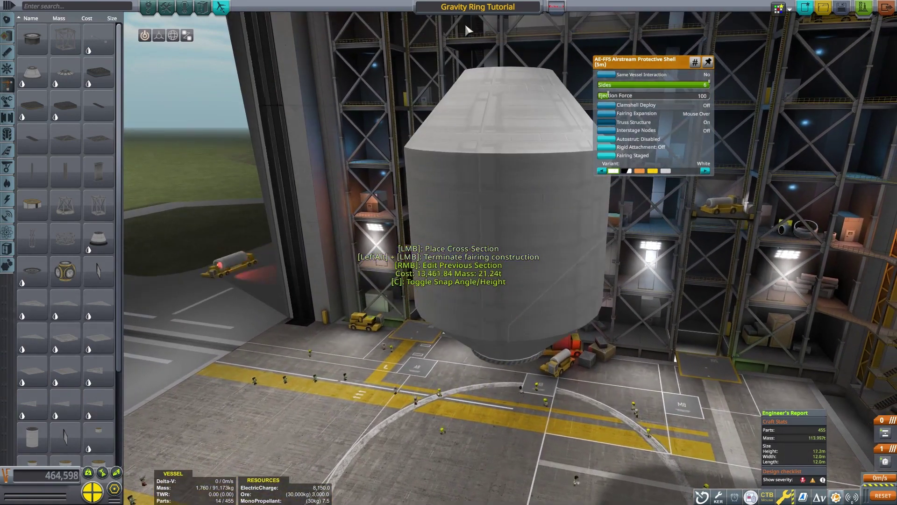
left_click(501, 67)
left_click(184, 8)
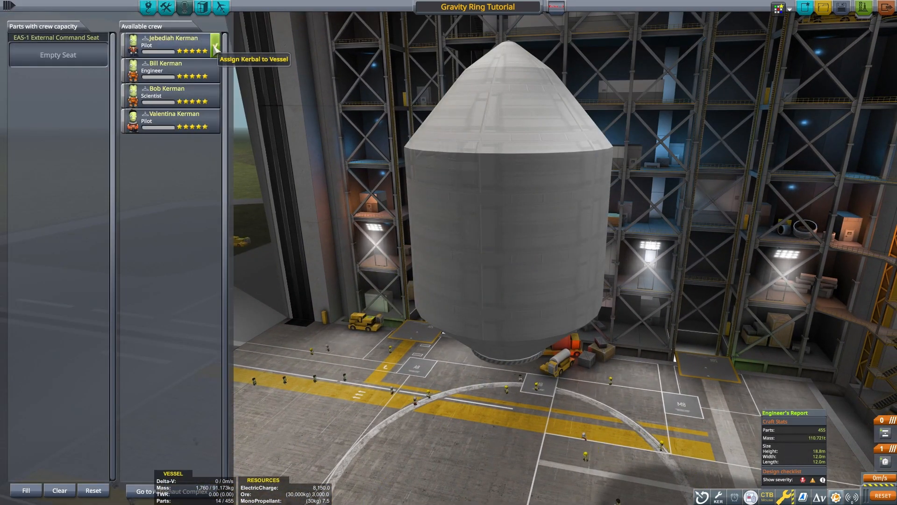
left_click(148, 7)
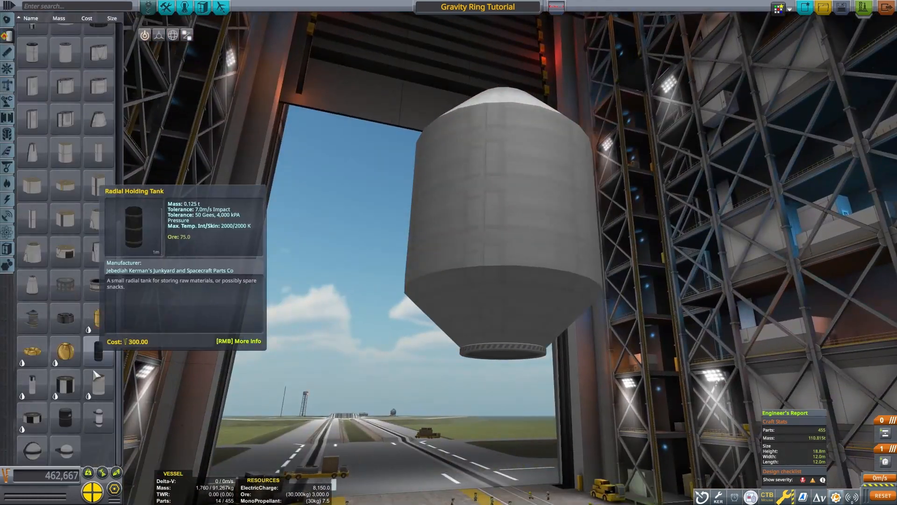
scroll(70, 273, "down", 4)
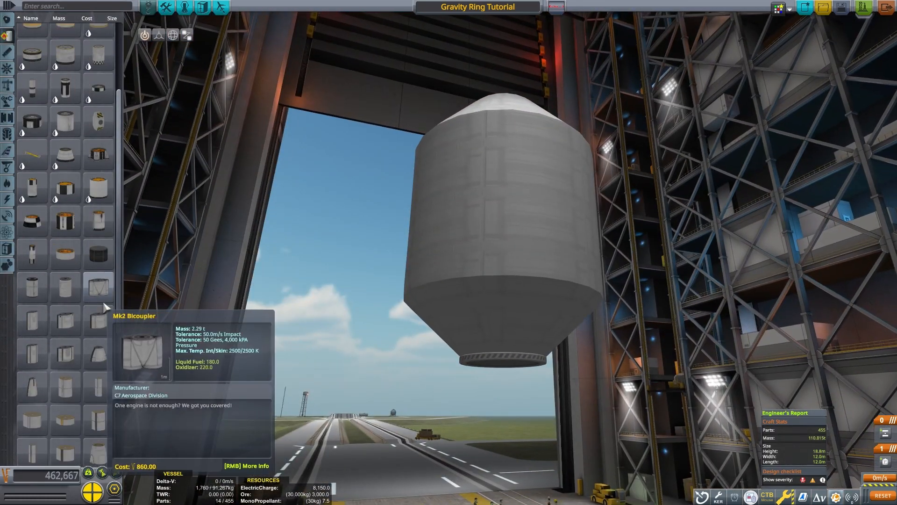
left_click_drag(280, 270, 421, 270)
Step: Stack an S4-128 tank, a Rhino engine and an S4-512 tank beneath the fairing
left_click(64, 192)
left_click(502, 337)
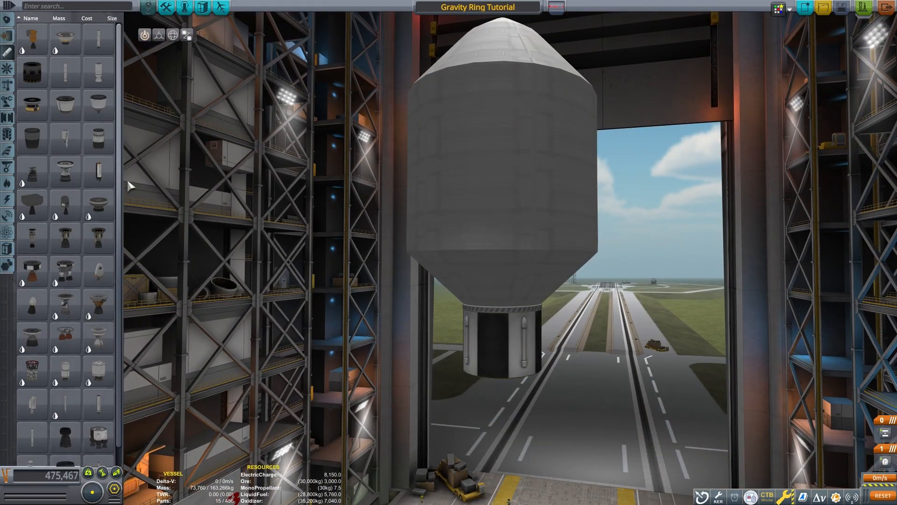
scroll(70, 252, "down", 2)
left_click(65, 203)
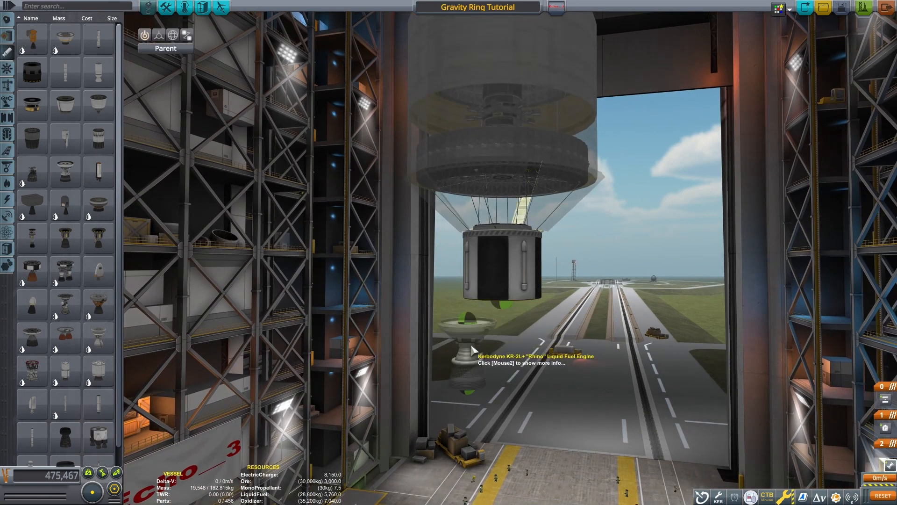
left_click(503, 329)
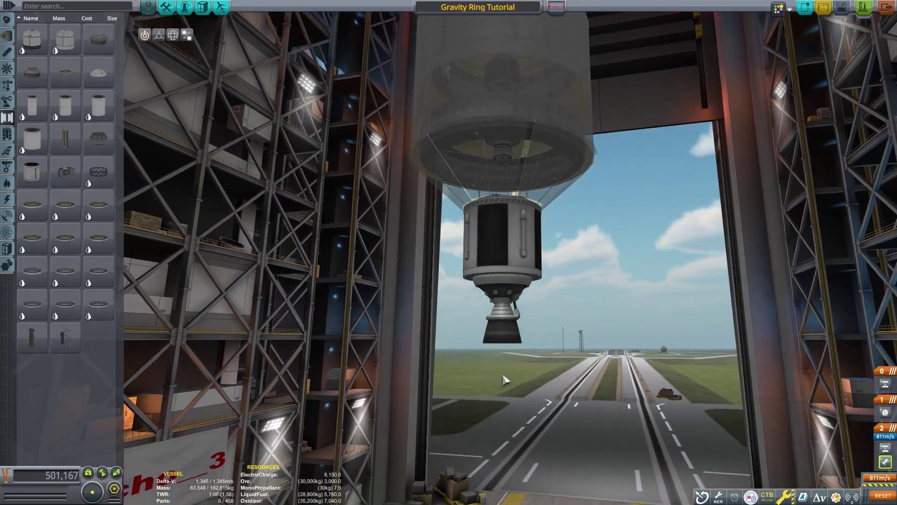
scroll(491, 252, "down", 3)
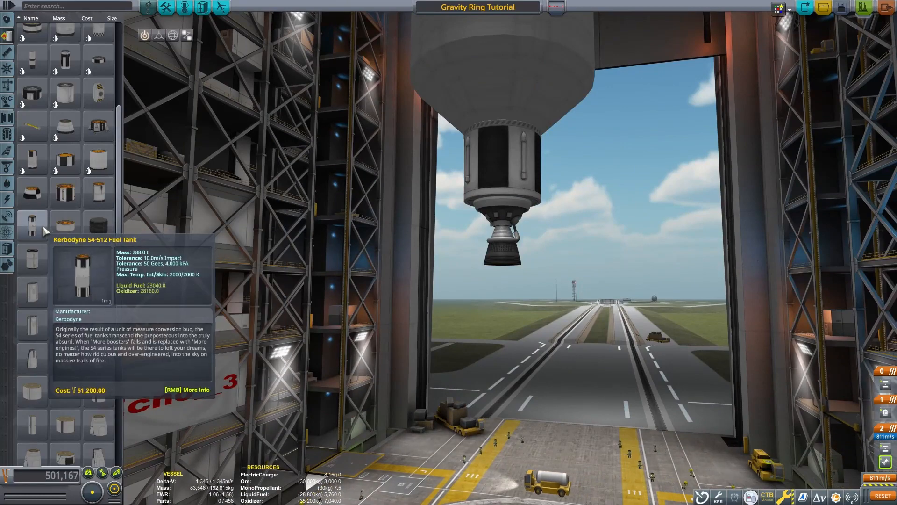
left_click(32, 197)
left_click(462, 351)
scroll(491, 316, "down", 2)
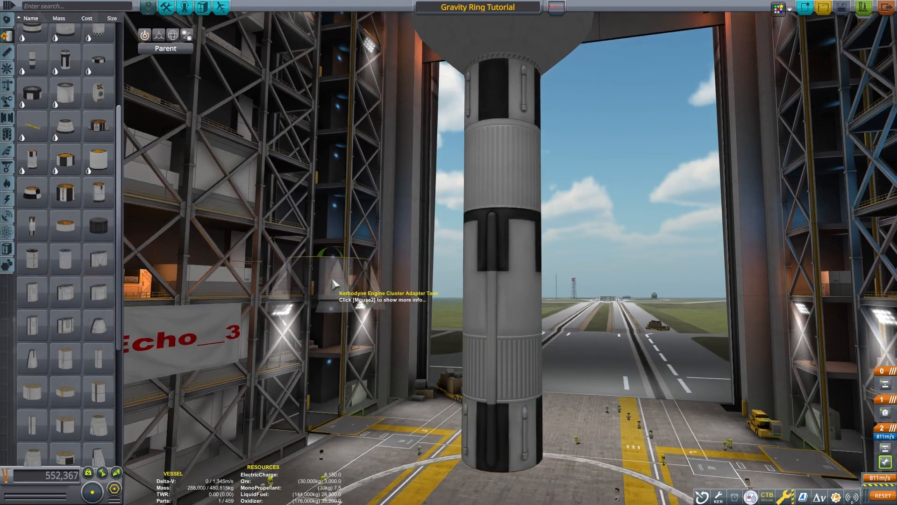
Step: Attach a Mainsail engine under the centre of the bottom stage
left_click(8, 68)
scroll(67, 211, "down", 5)
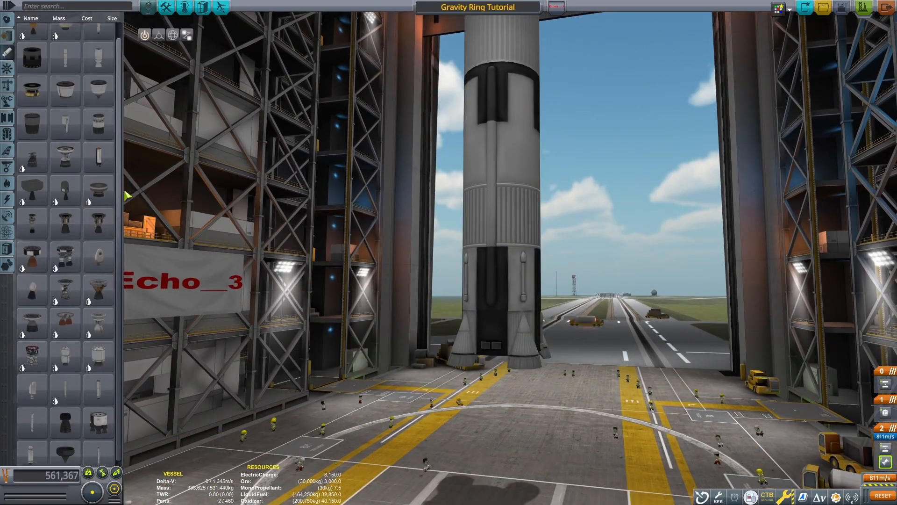
left_click(33, 154)
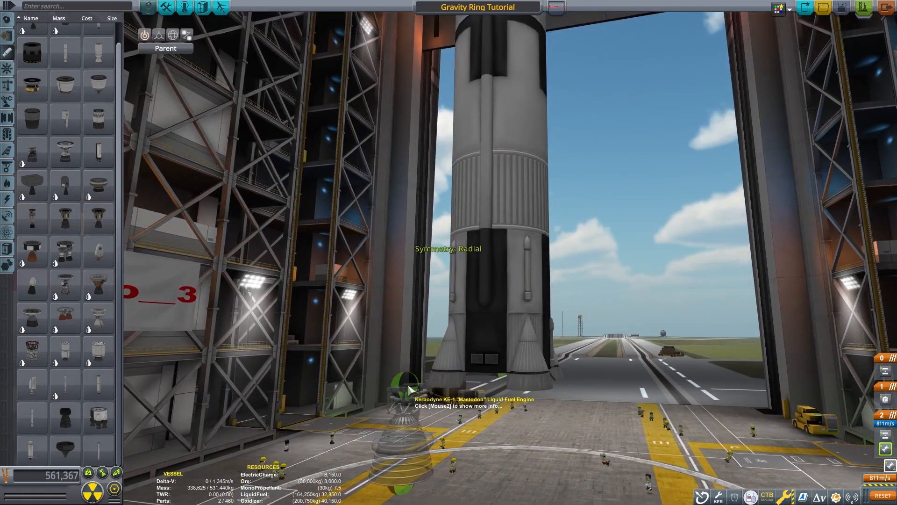
scroll(801, 455, "down", 2)
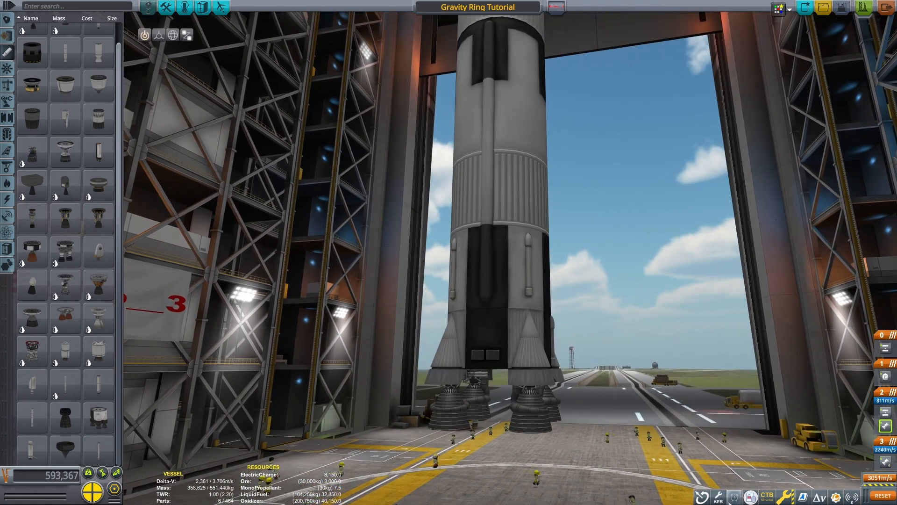
left_click_drag(472, 422, 718, 443)
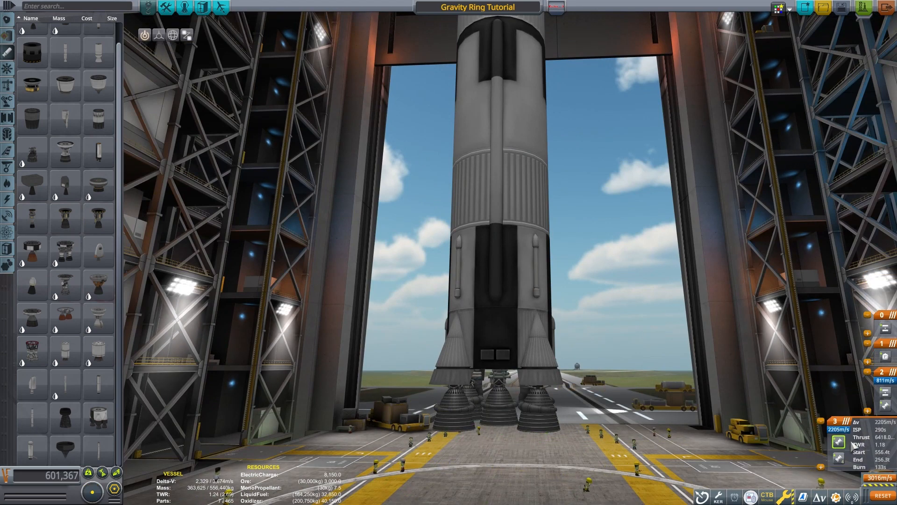
scroll(331, 445, "up", 2)
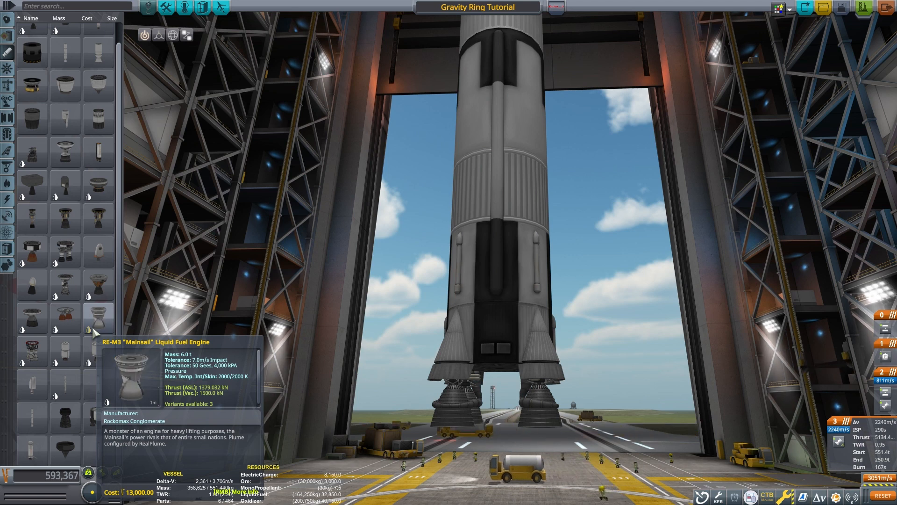
left_click(510, 398)
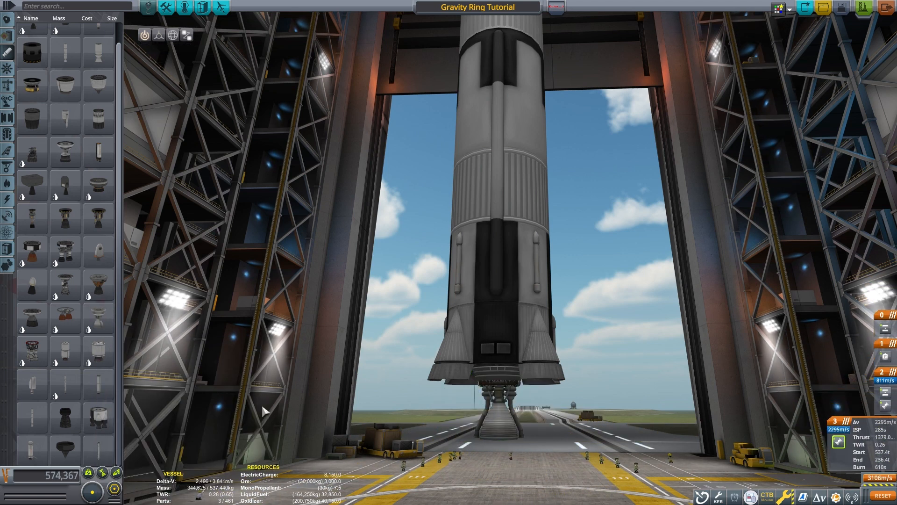
Step: Ring the central Mainsail with symmetric engines and check the engine settings
left_click(400, 431)
right_click(420, 421)
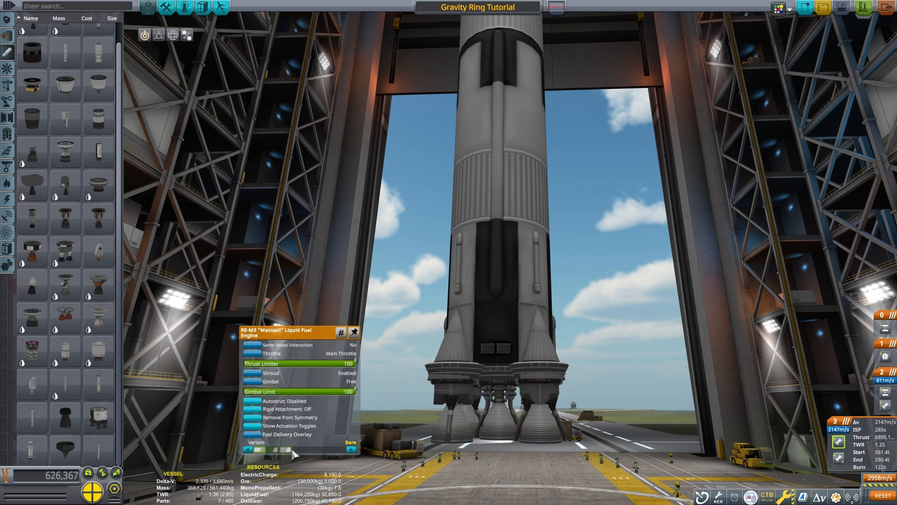
left_click(631, 421)
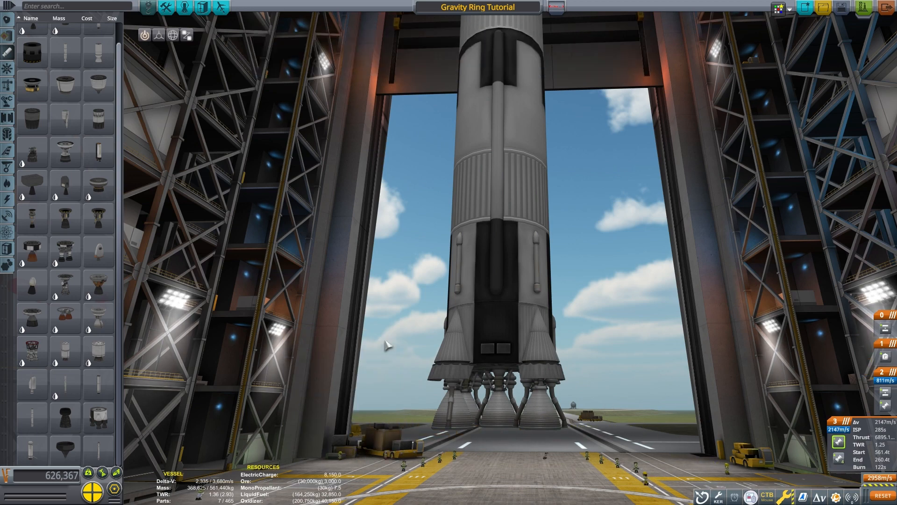
Step: Add launch stability clamps around the rocket base from the aerodynamic parts
left_click(9, 149)
mouse_move(153, 212)
left_mouse_down()
mouse_move(488, 343)
mouse_move(133, 230)
left_mouse_up()
scroll(84, 273, "down", 3)
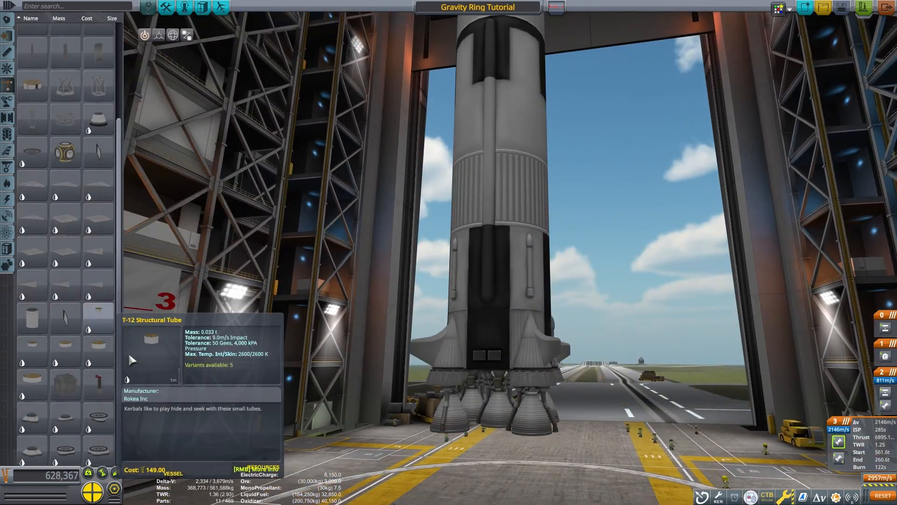
left_click(99, 150)
left_click(495, 335)
right_click(645, 265)
scroll(449, 253, "up", 5)
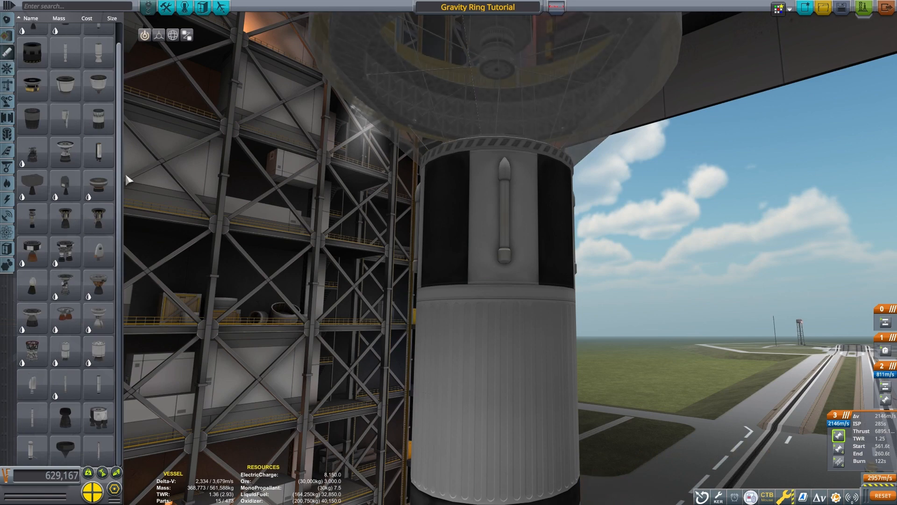
Step: Place eight Sepratron I motors in symmetry around the upper stage
left_click(8, 52)
scroll(84, 210, "down", 2)
left_click_drag(351, 246, 484, 284)
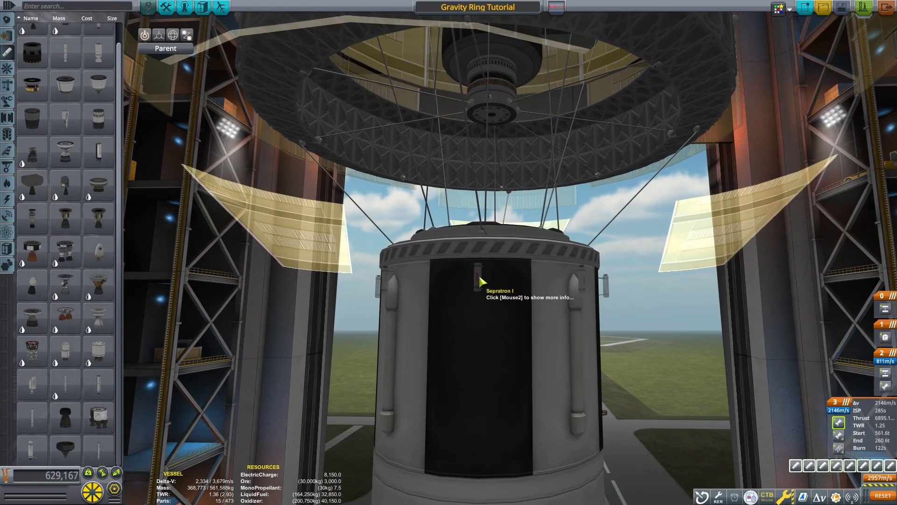
left_click(483, 283)
mouse_move(487, 282)
left_mouse_down()
mouse_move(509, 280)
mouse_move(350, 316)
left_mouse_up()
scroll(315, 315, "down", 5)
left_click(7, 249)
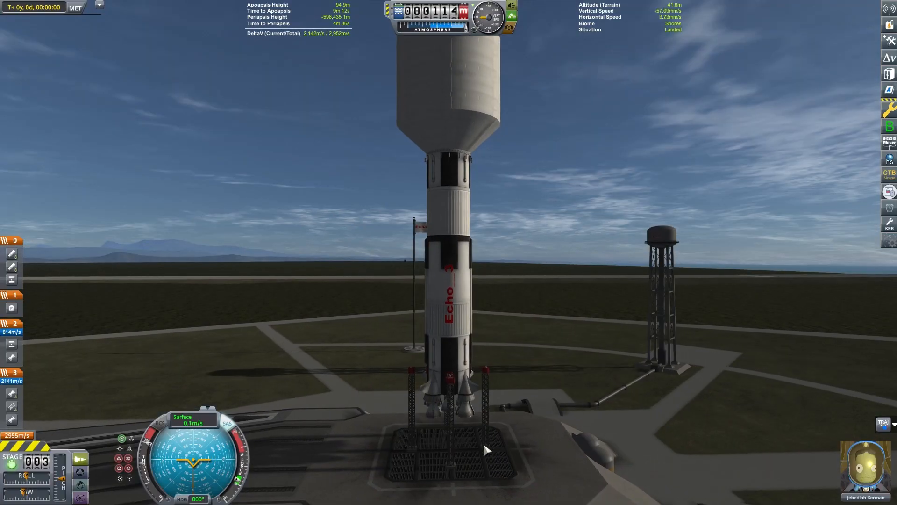
Step: Launch, drop the spent lower stage and jettison the fairing to expose the station
key("space")
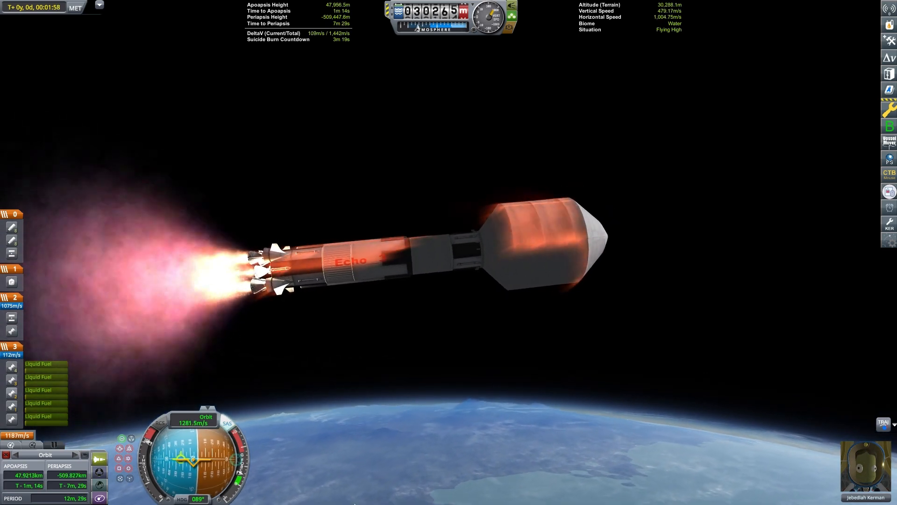
key("space")
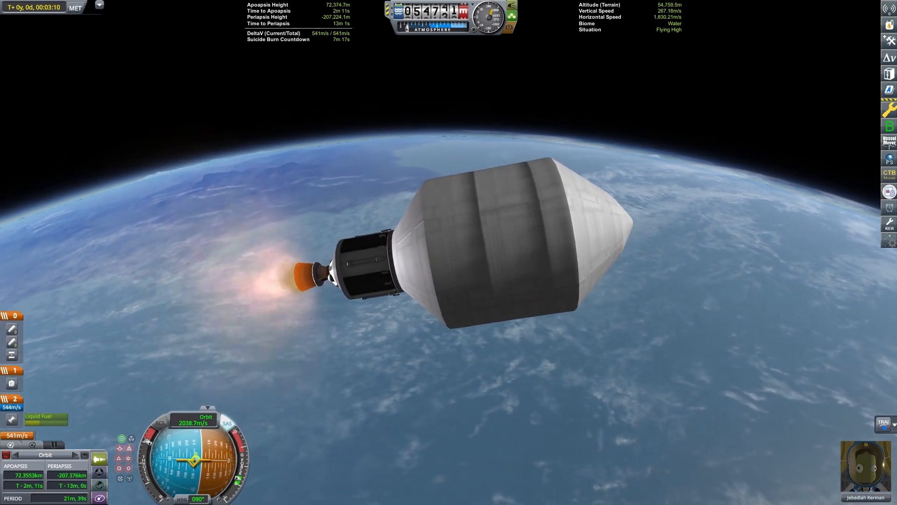
key("space")
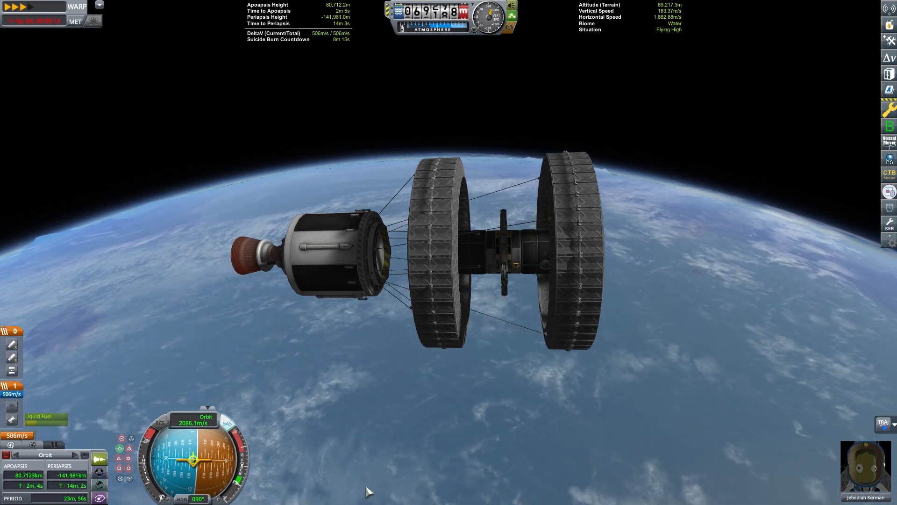
Step: Circularize at apoapsis to about 79.7 km periapsis using the map view
key("m")
scroll(599, 382, "up", 5)
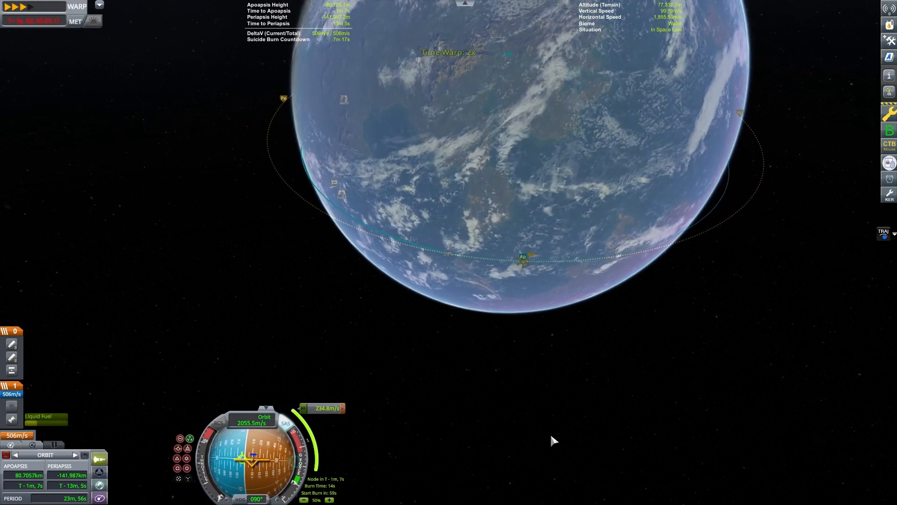
scroll(595, 448, "up", 3)
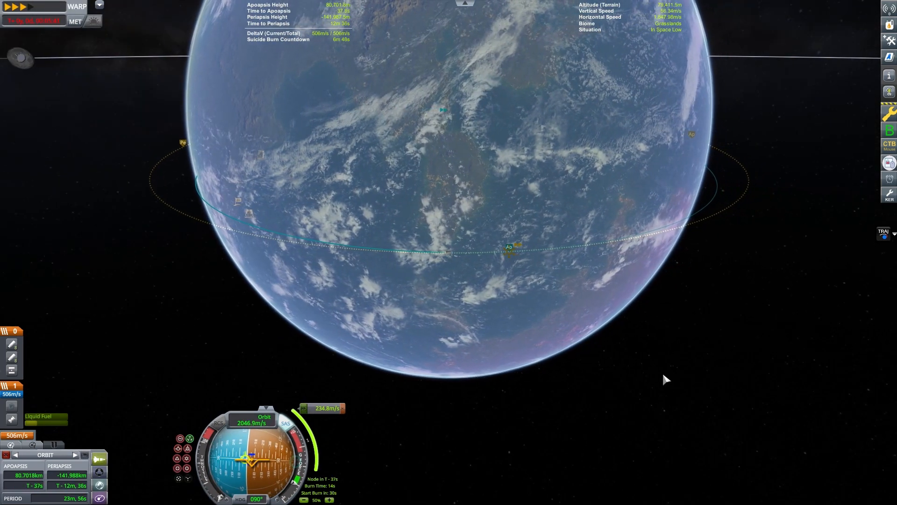
scroll(662, 371, "up", 3)
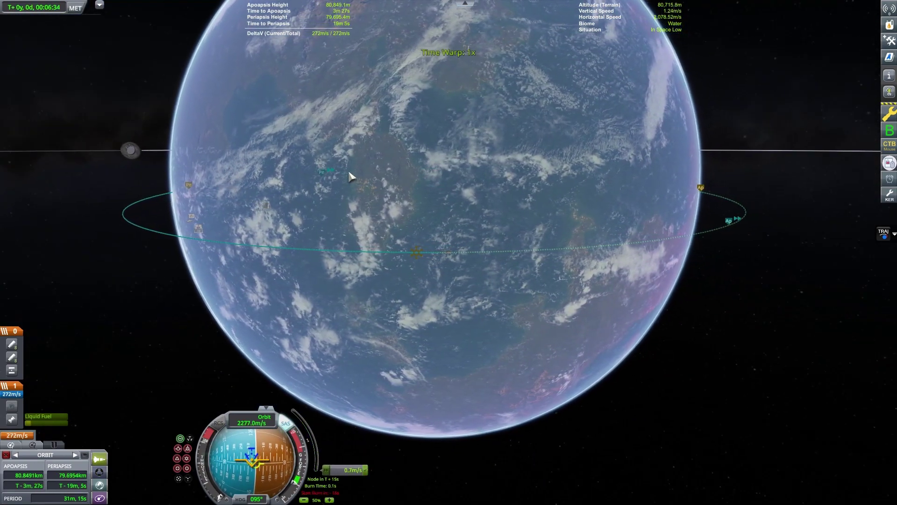
key("m")
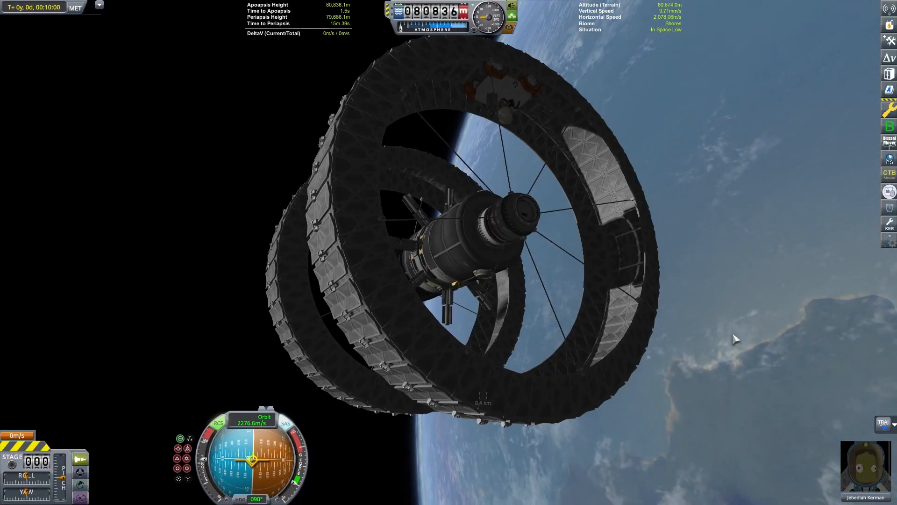
Step: Undock the rover from the hub's Clamp-O-Tron port and focus on it
left_click_drag(684, 331, 713, 239)
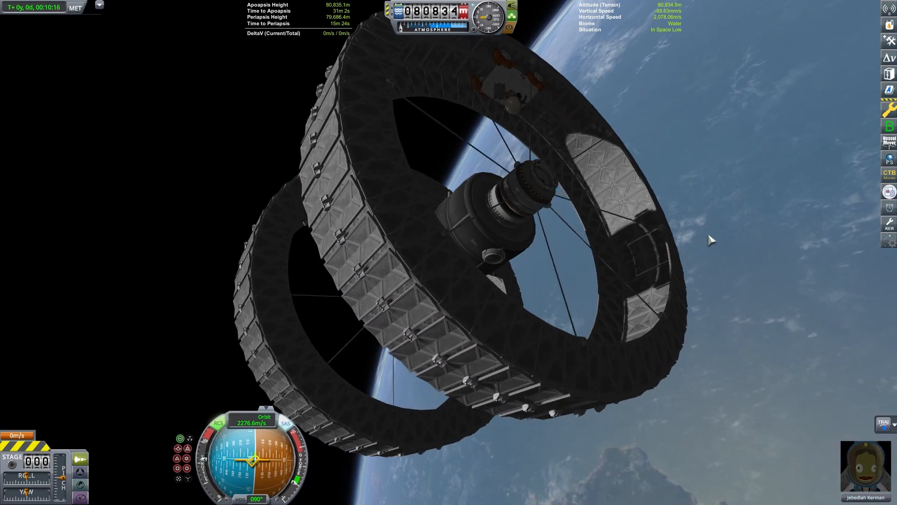
right_click(539, 182)
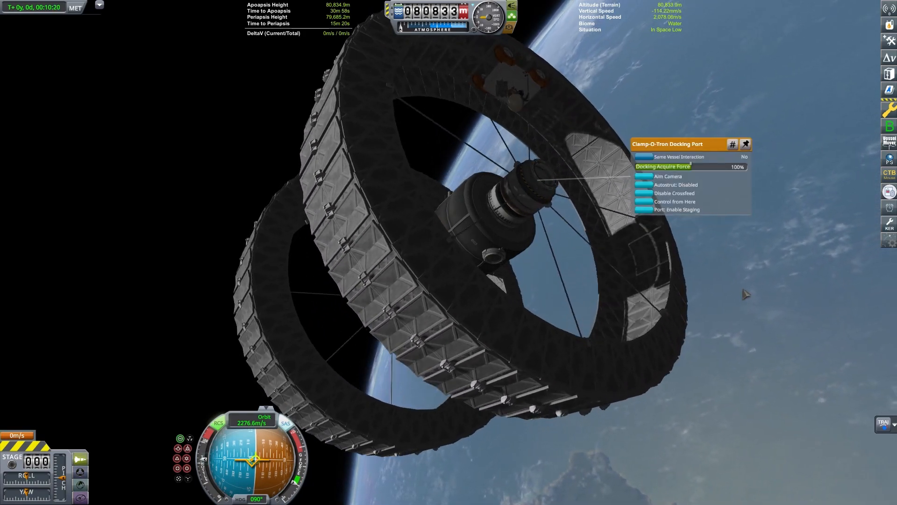
left_click(645, 193)
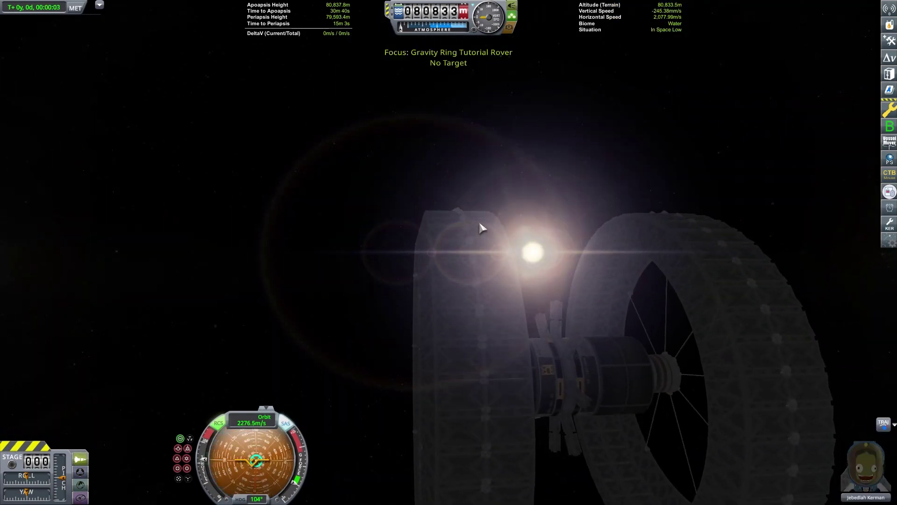
left_click_drag(480, 227, 635, 186)
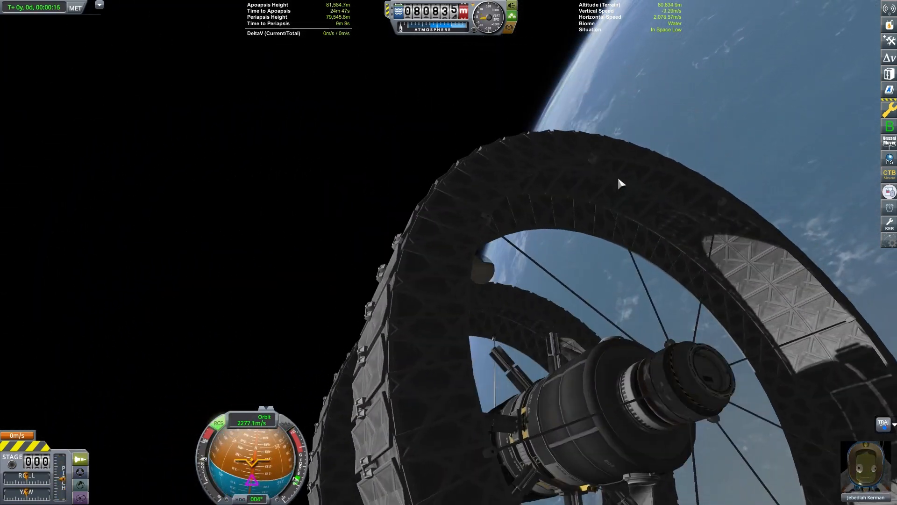
Step: Cycle through camera modes to follow the rover inside the ring
key("v")
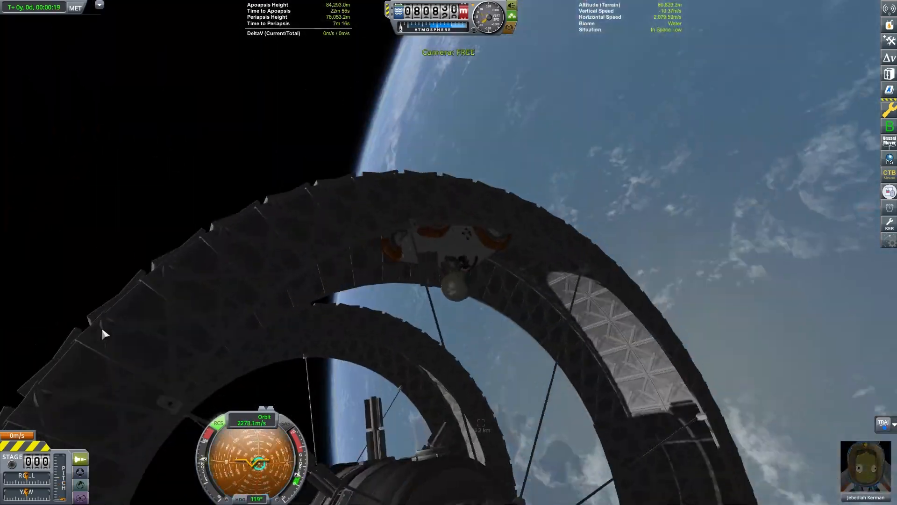
key("v")
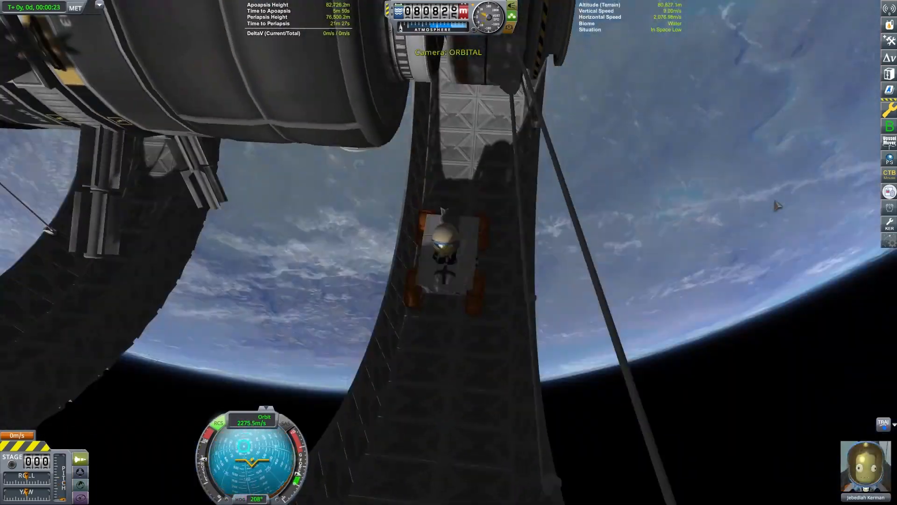
key("v")
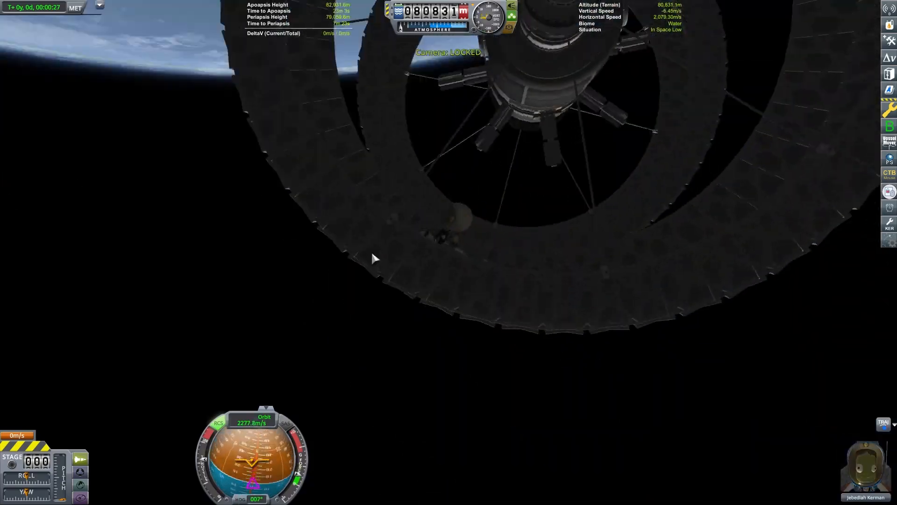
key("v")
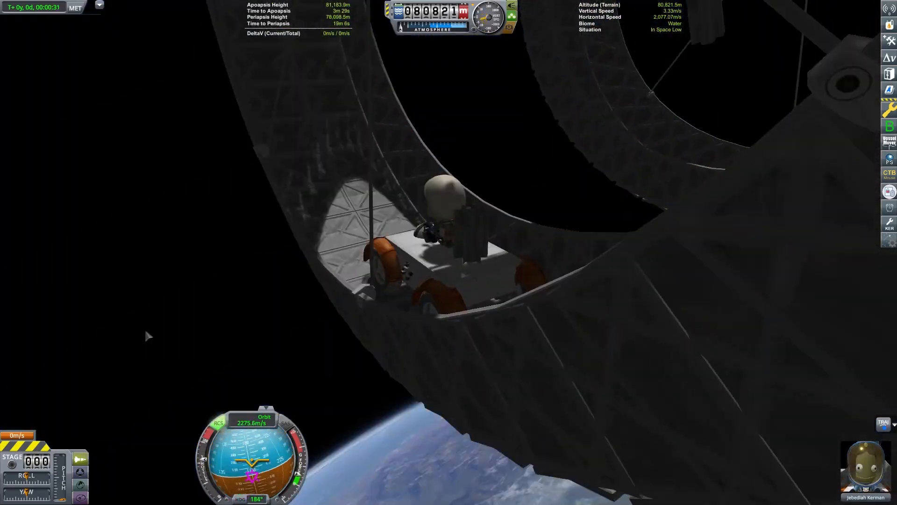